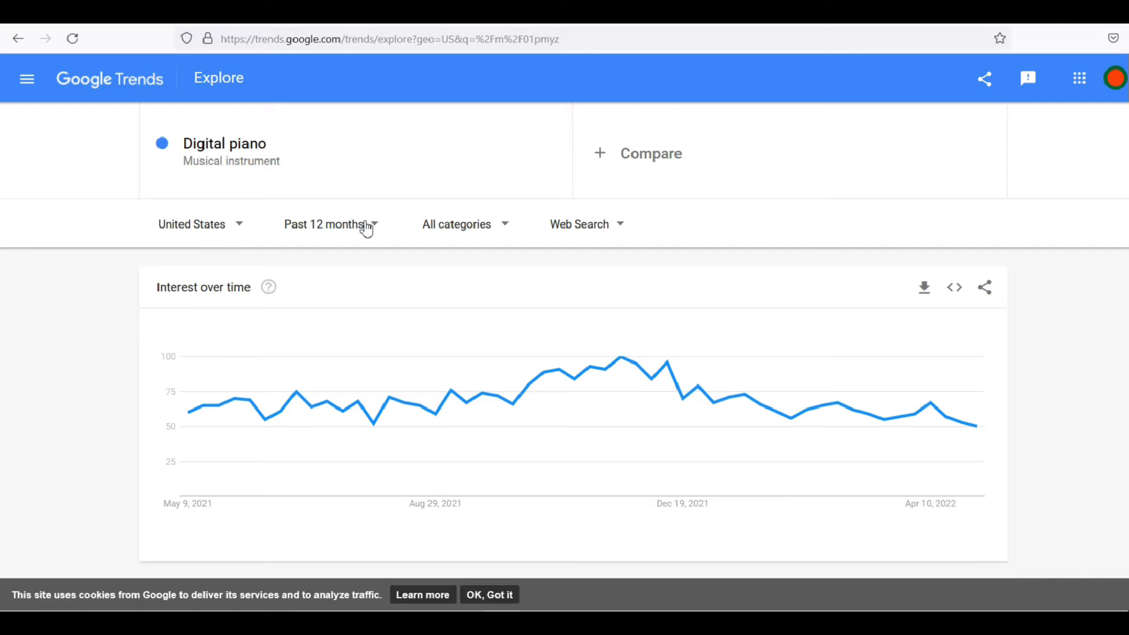
Step: Examine the Digital piano interest by subregion in Google Trends, then switch to Meta Insights and show the potential audience's filters
{"action": "scroll", "coordinate": [694, 272], "scroll_direction": "down", "scroll_amount": 6}
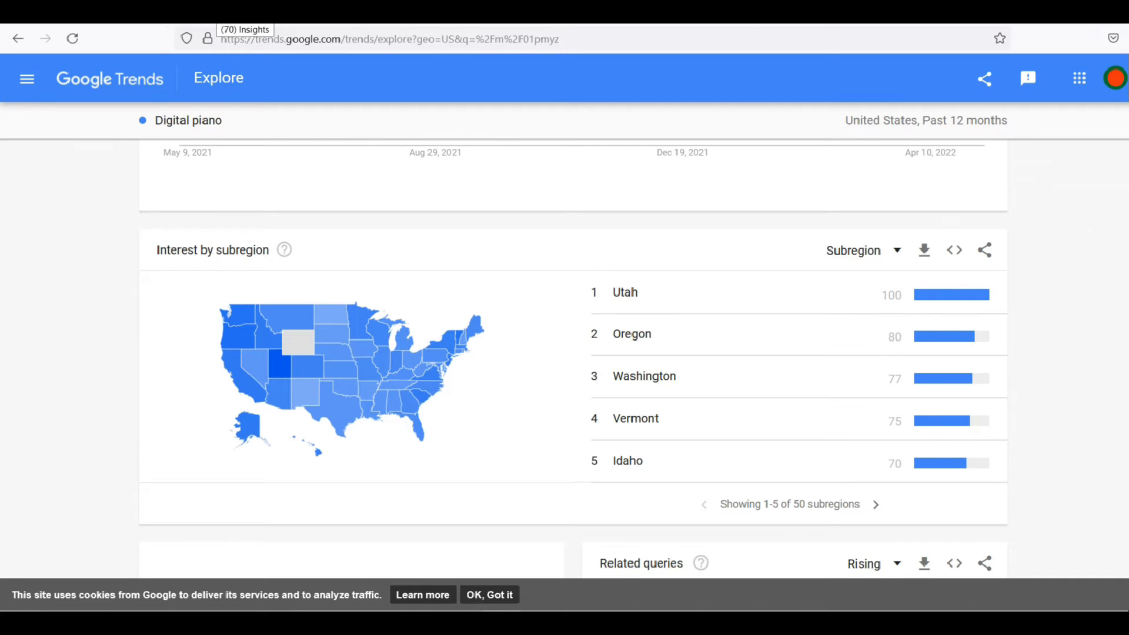
{"action": "left_click", "coordinate": [217, 13]}
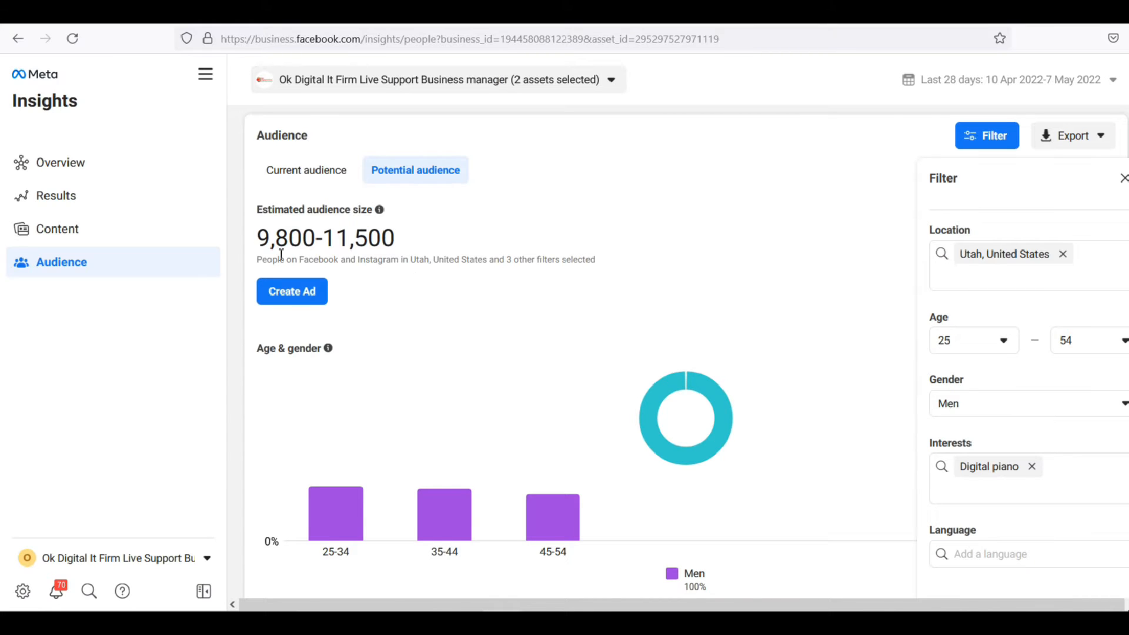
{"action": "left_click", "coordinate": [215, 81]}
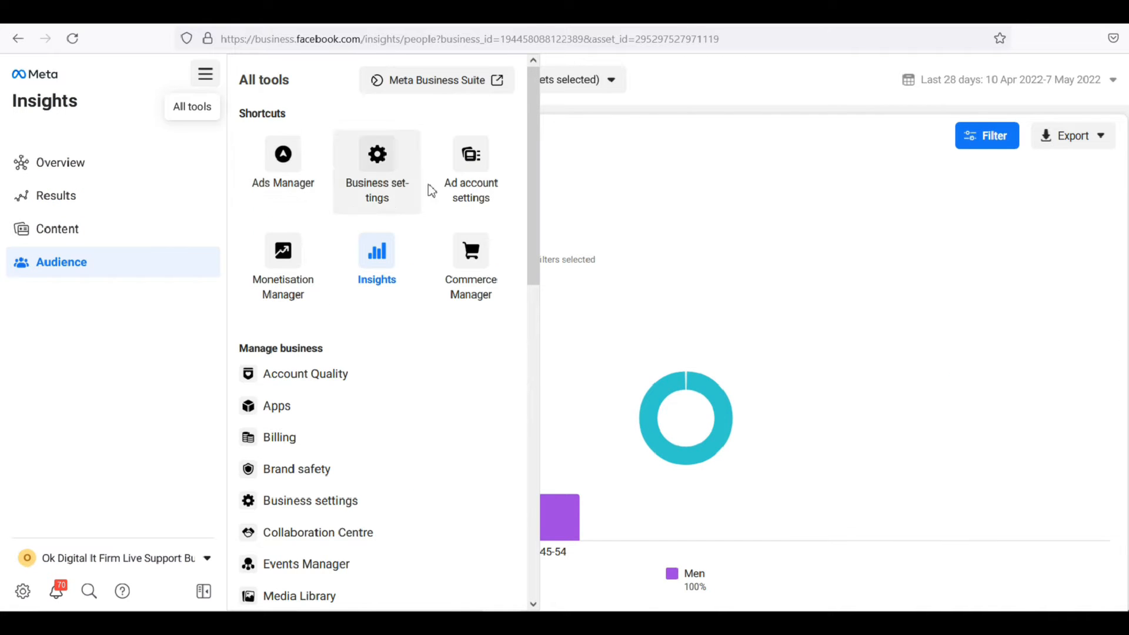
{"action": "left_click", "coordinate": [206, 74]}
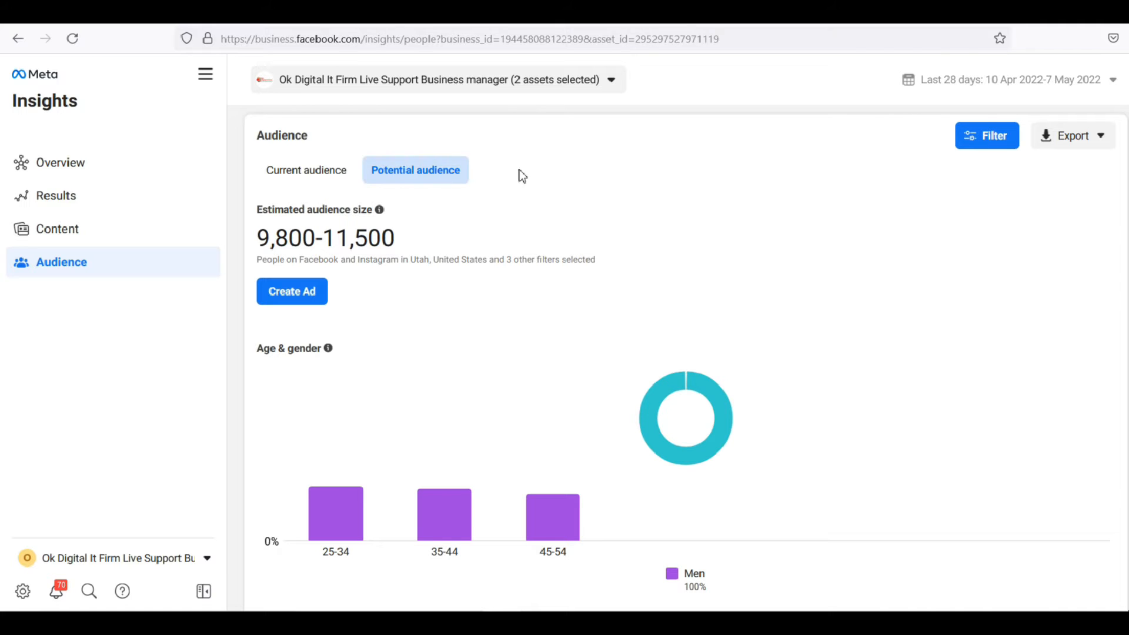
{"action": "left_click", "coordinate": [991, 142]}
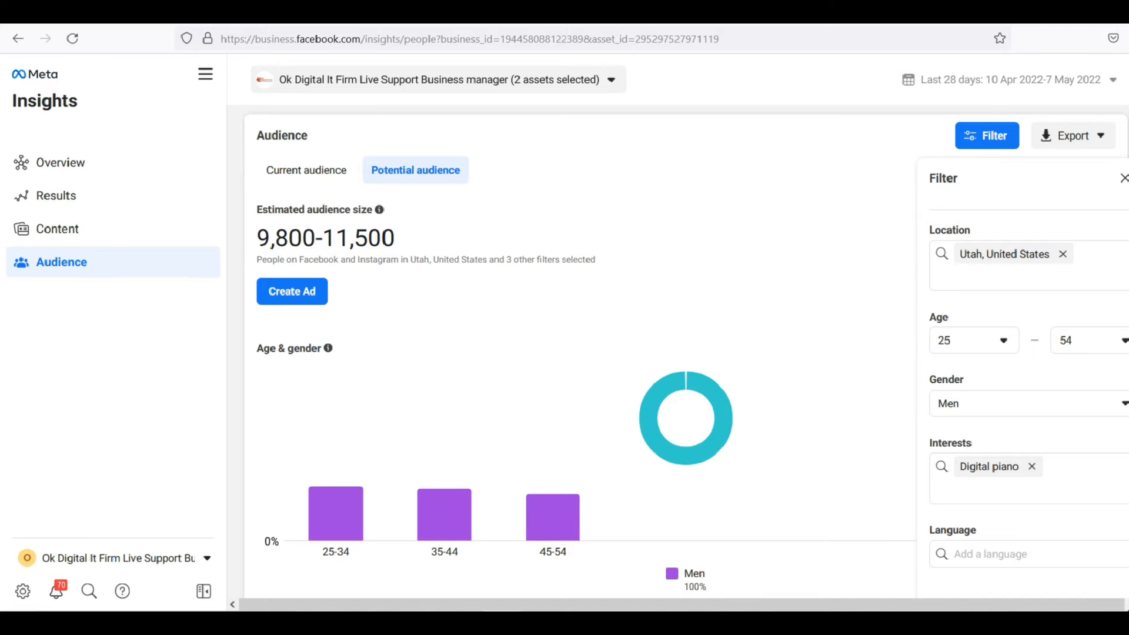
Step: Compare the potential audience's age and gender breakdown with the gender filter set to All and then back to Men
{"action": "scroll", "coordinate": [588, 353], "scroll_direction": "down", "scroll_amount": 3}
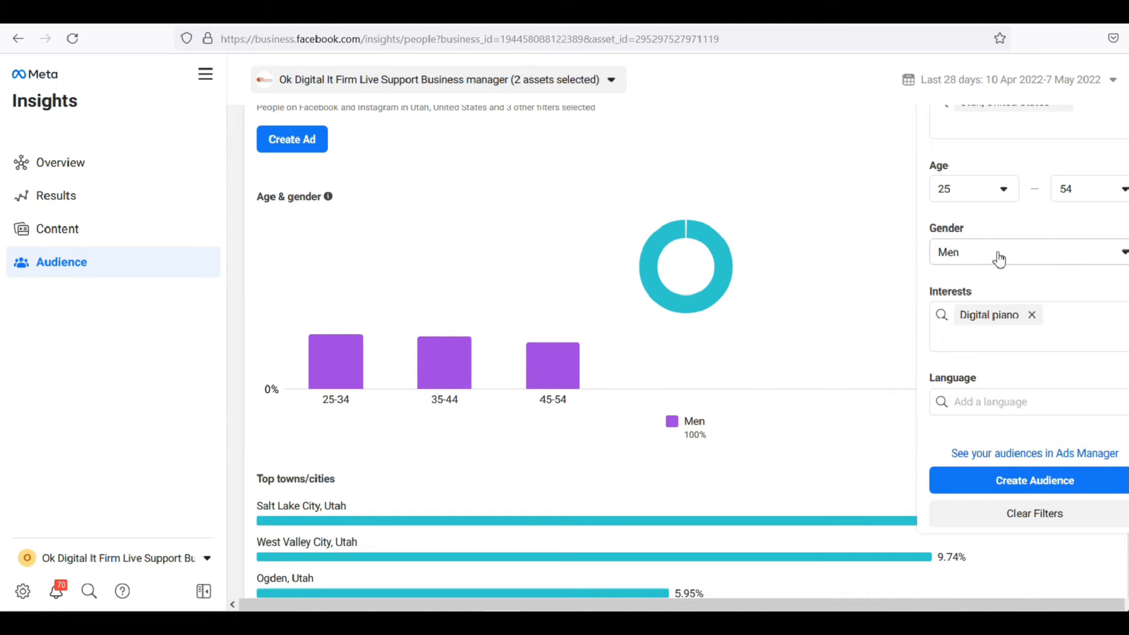
{"action": "left_click", "coordinate": [966, 258]}
{"action": "left_click", "coordinate": [968, 289]}
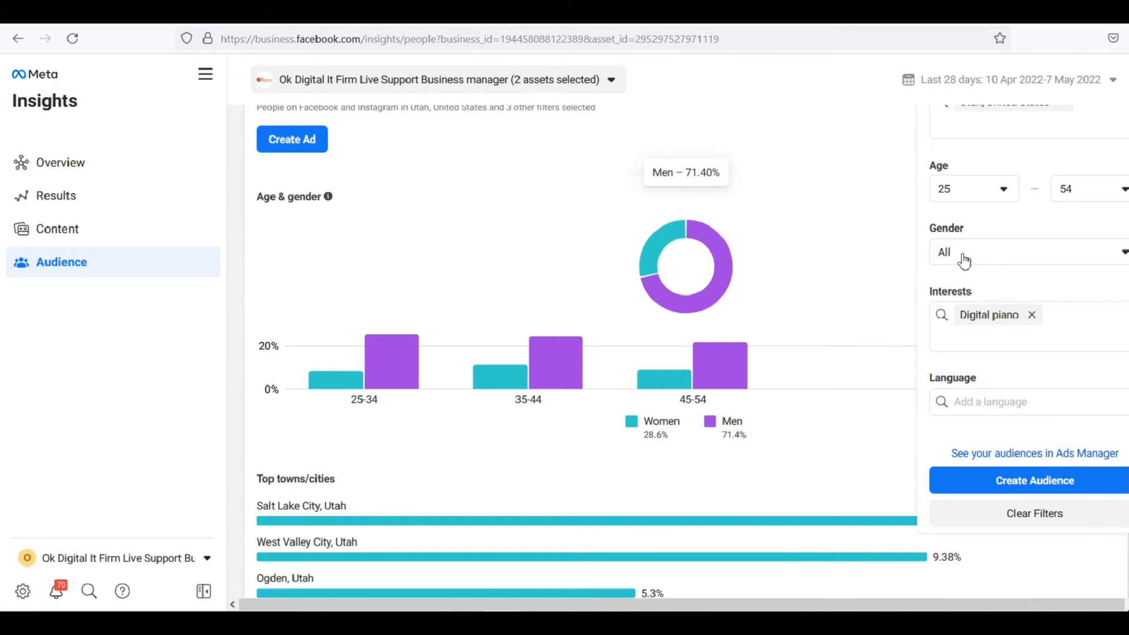
{"action": "left_click", "coordinate": [966, 259]}
{"action": "left_click", "coordinate": [972, 317]}
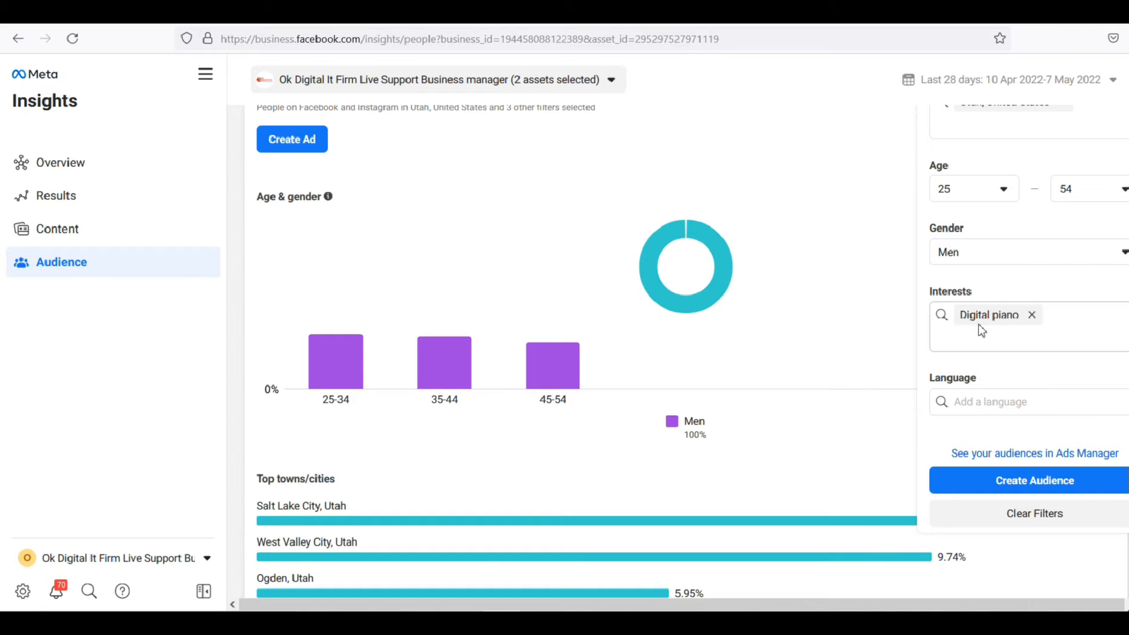
{"action": "scroll", "coordinate": [682, 353], "scroll_direction": "down", "scroll_amount": 3}
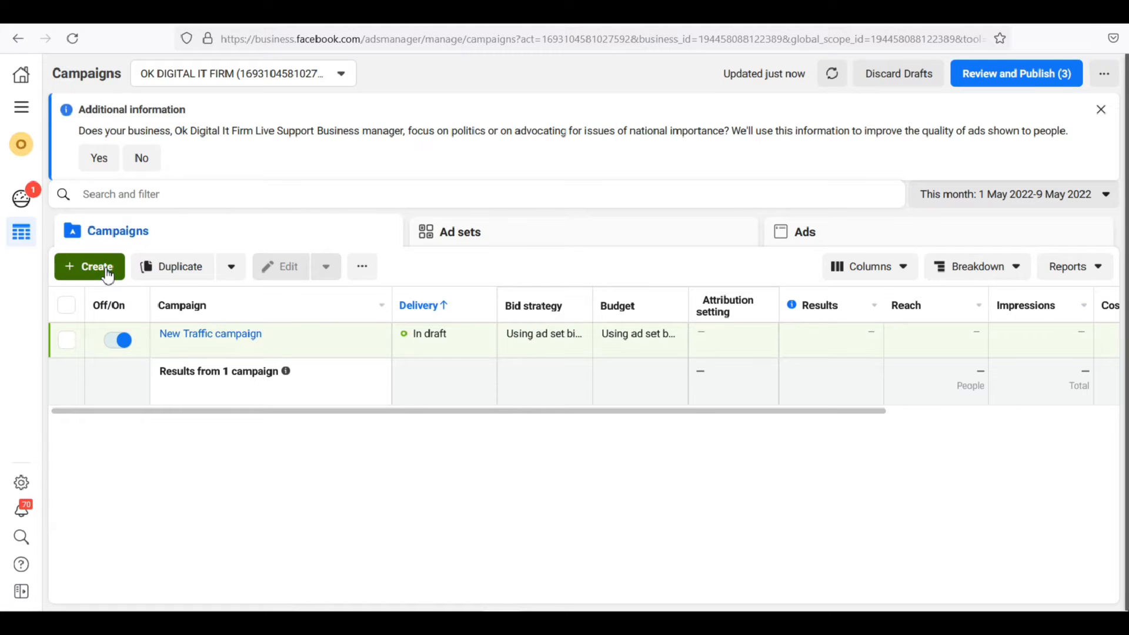
Step: Switch to Ads Manager and create a new campaign with the Traffic objective
{"action": "left_click", "coordinate": [107, 272]}
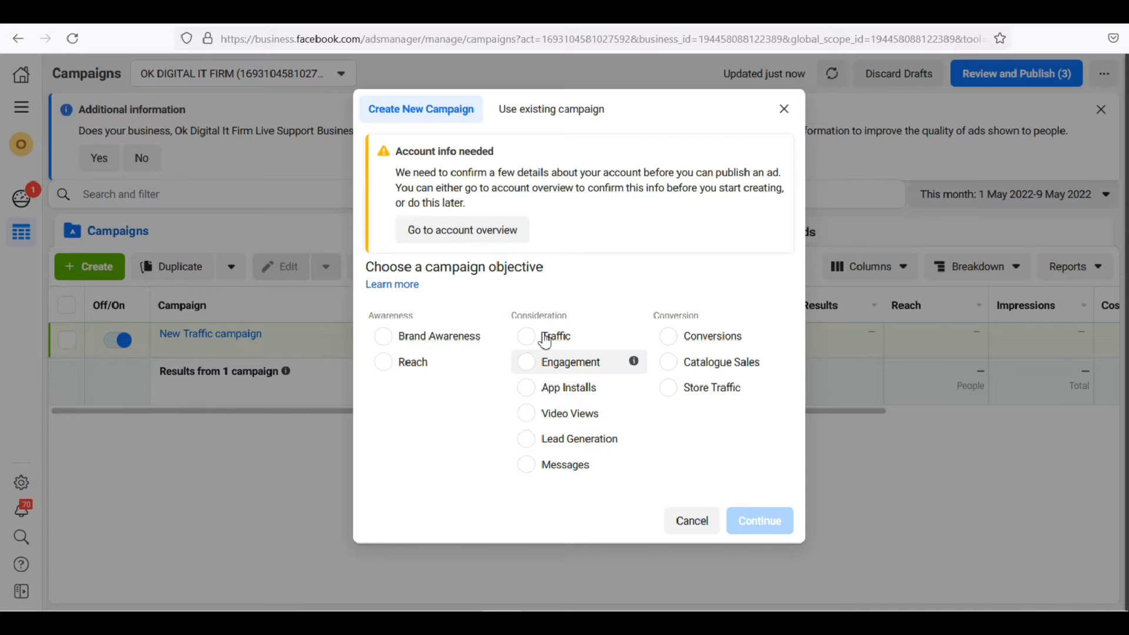
{"action": "mouse_move", "coordinate": [492, 335]}
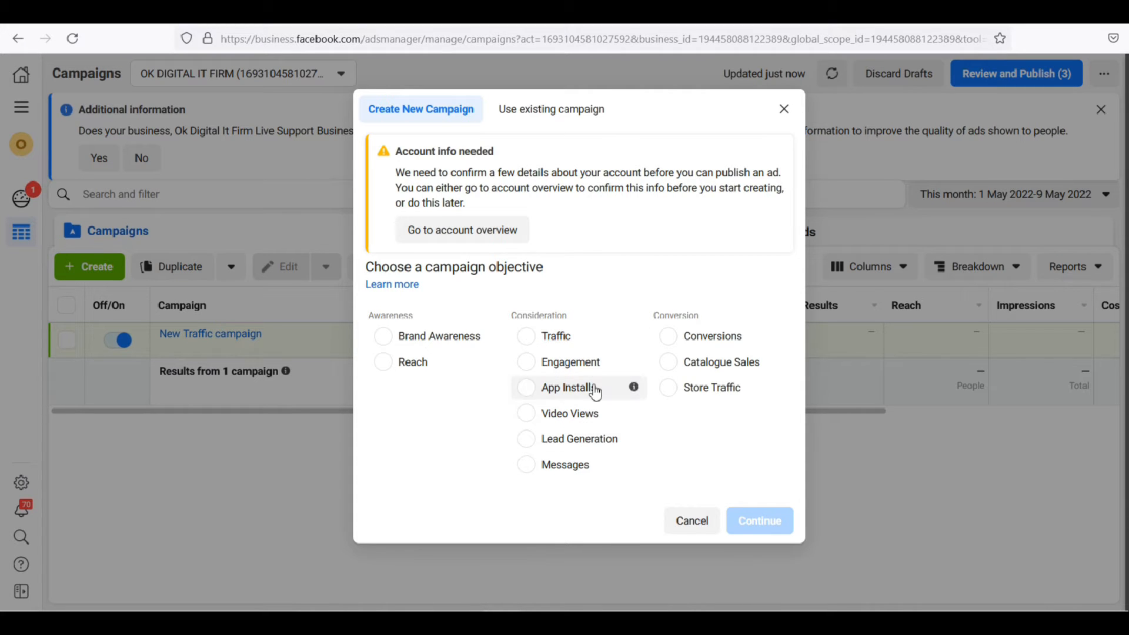
{"action": "left_click", "coordinate": [535, 340]}
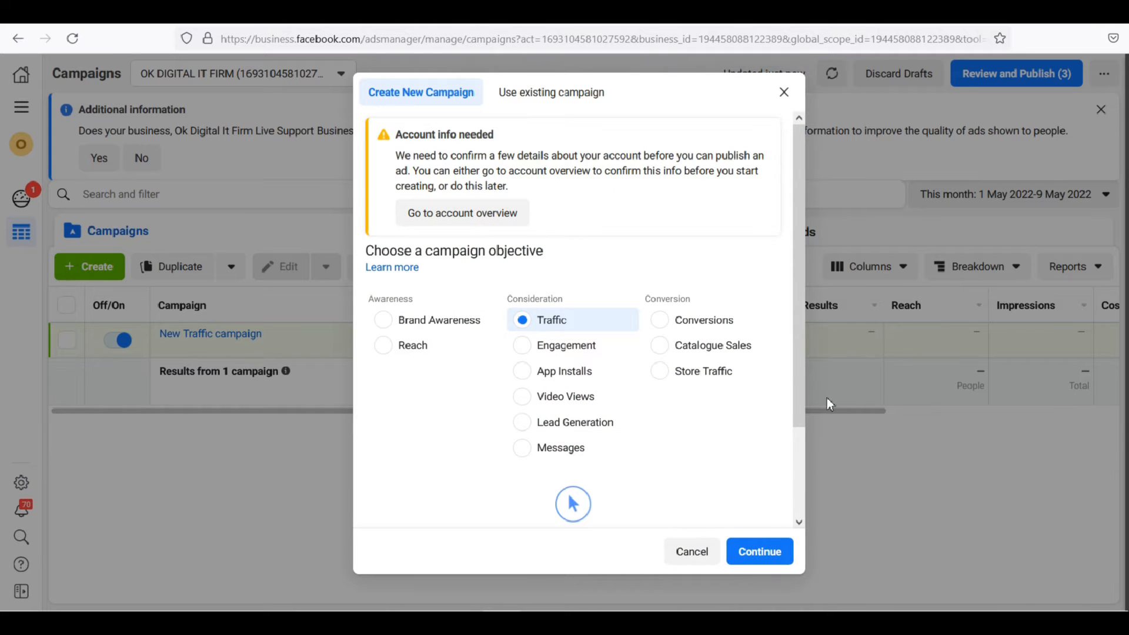
{"action": "left_click_drag", "start_coordinate": [800, 344], "coordinate": [793, 435]}
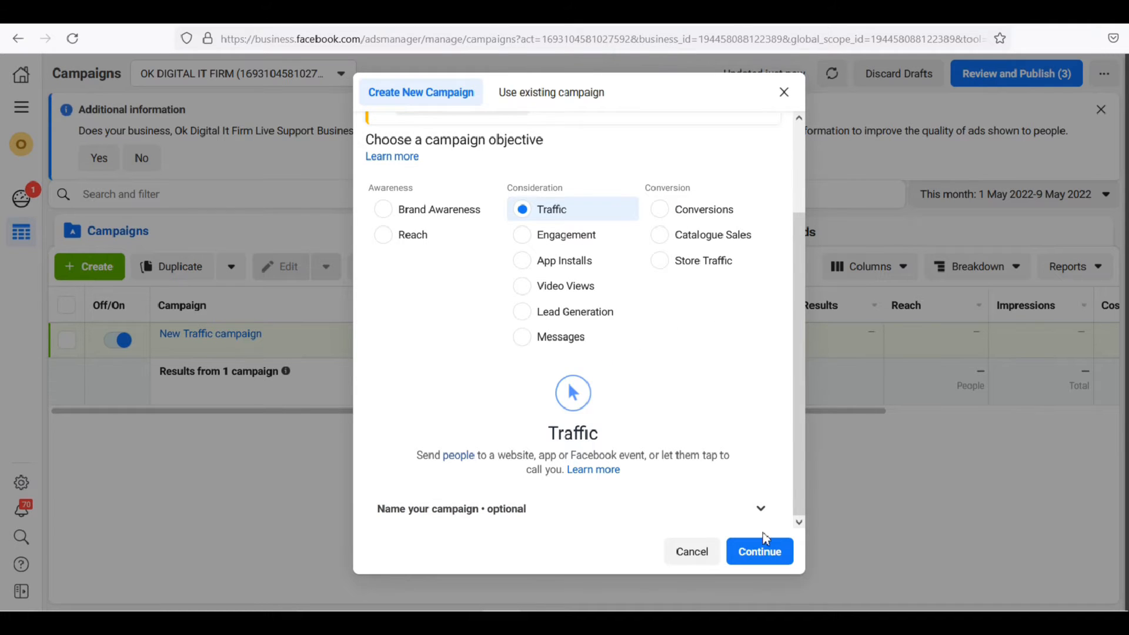
{"action": "left_click", "coordinate": [746, 553]}
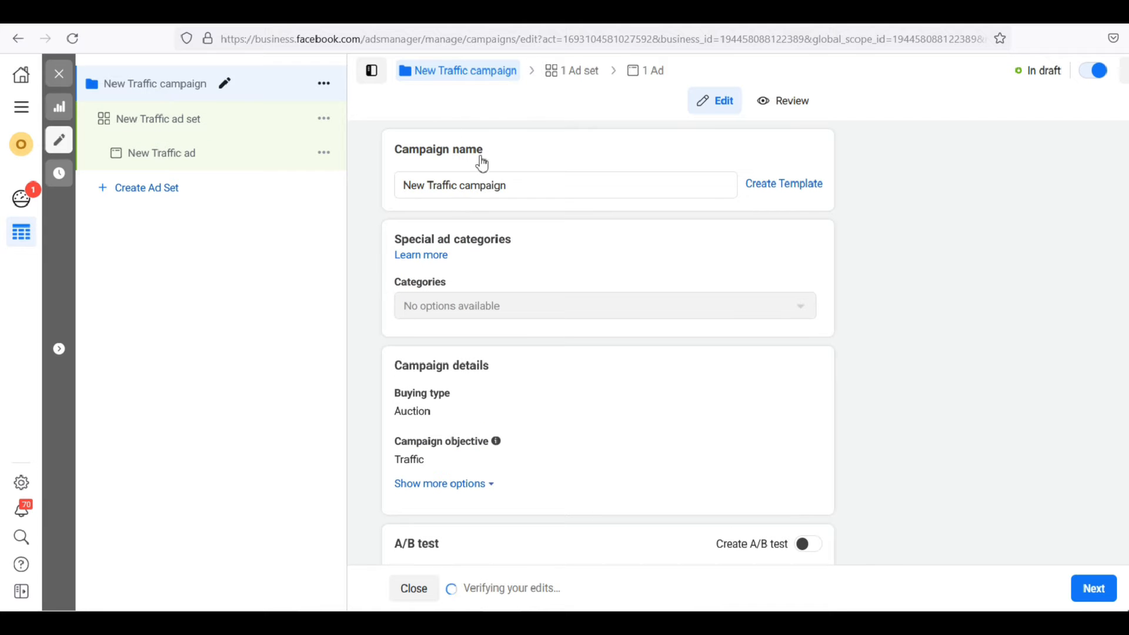
Step: Name the campaign "Digital Piano" and dismiss the lead generation recommendation
{"action": "left_click_drag", "start_coordinate": [514, 186], "coordinate": [398, 184]}
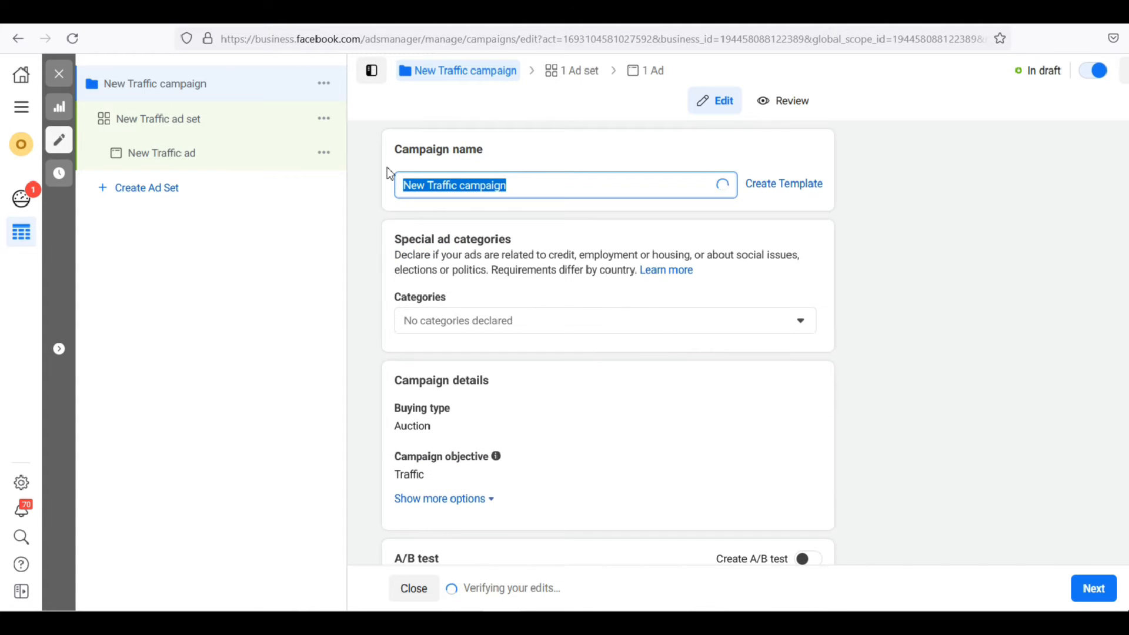
{"action": "type", "text": "Digital Piano"}
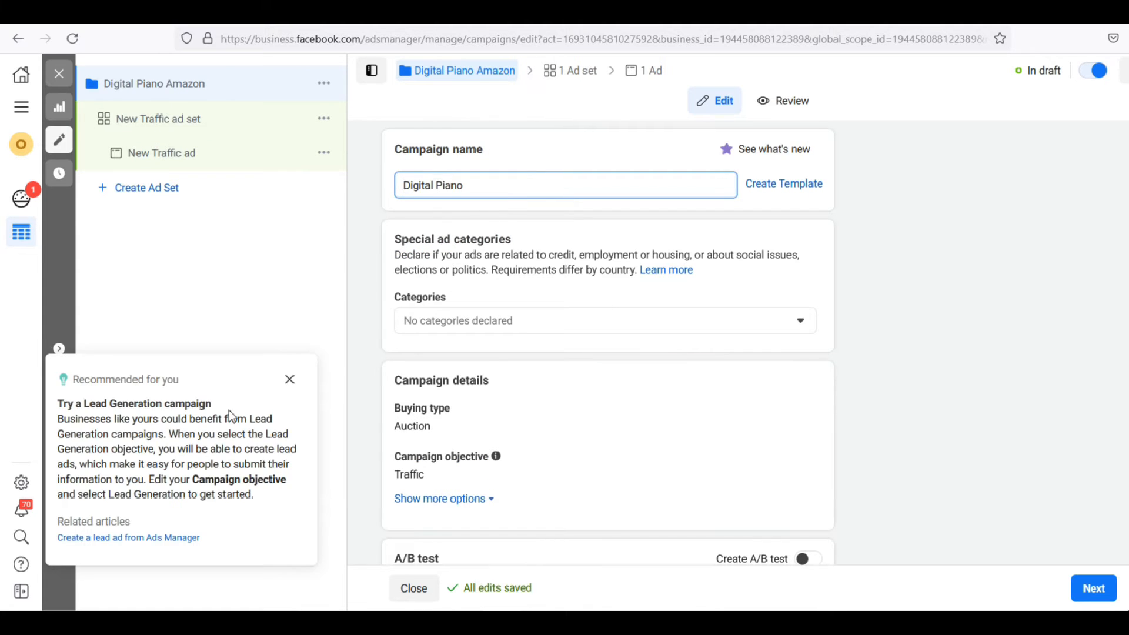
{"action": "left_click", "coordinate": [289, 381]}
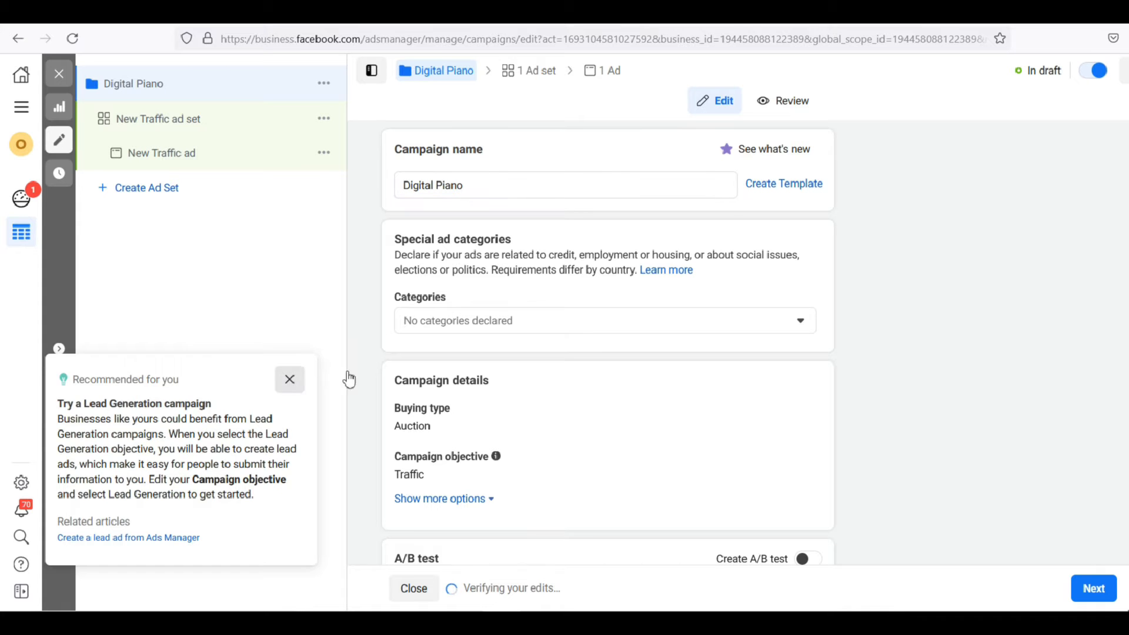
Step: Check the special ad categories without declaring any, review the remaining campaign settings and continue to the ad set
{"action": "left_click", "coordinate": [510, 327]}
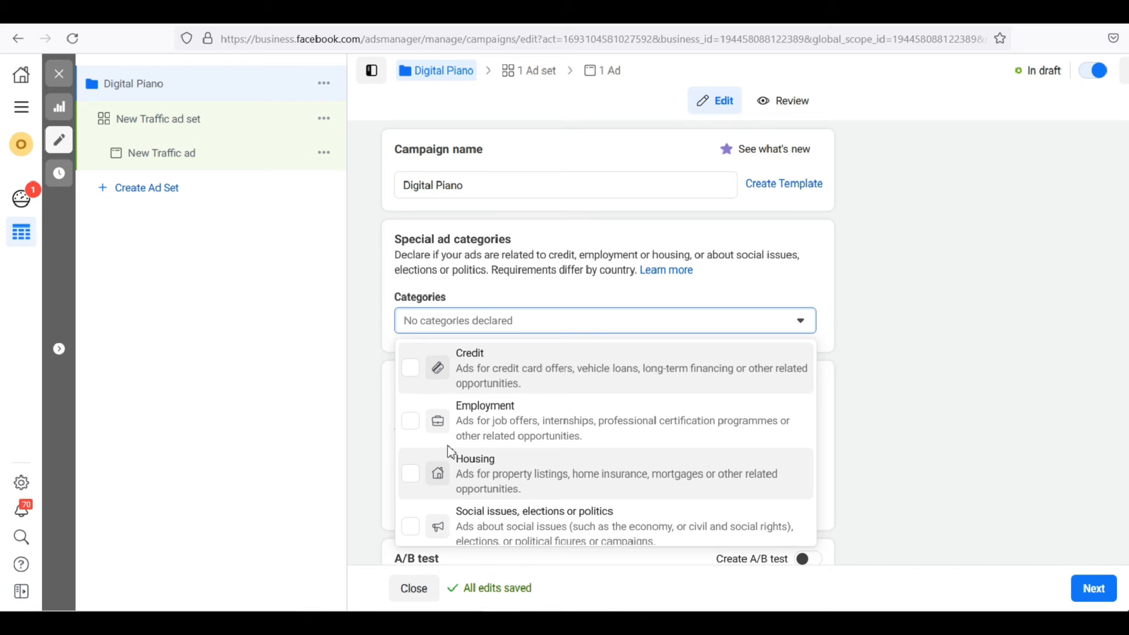
{"action": "left_click", "coordinate": [873, 334]}
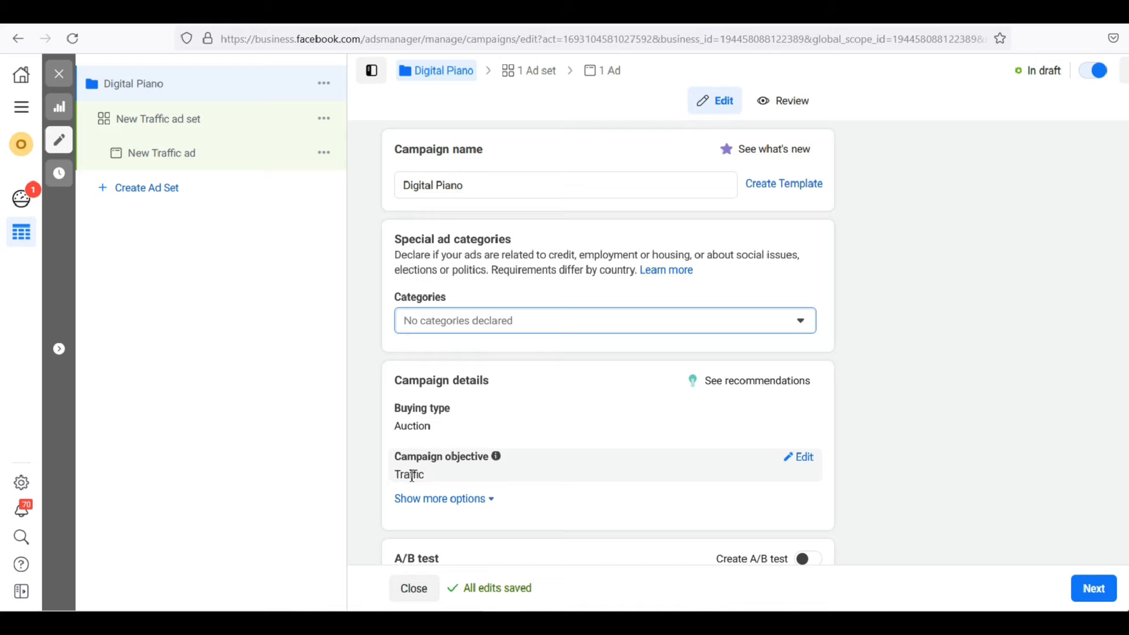
{"action": "scroll", "coordinate": [609, 343], "scroll_direction": "down", "scroll_amount": 3}
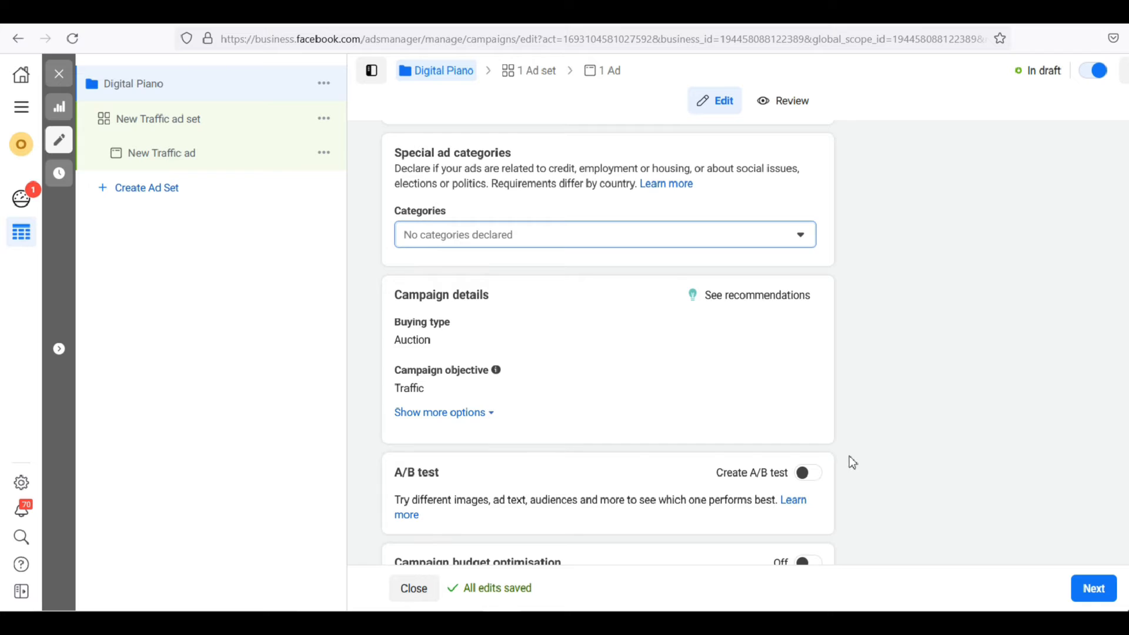
{"action": "scroll", "coordinate": [461, 435], "scroll_direction": "down", "scroll_amount": 3}
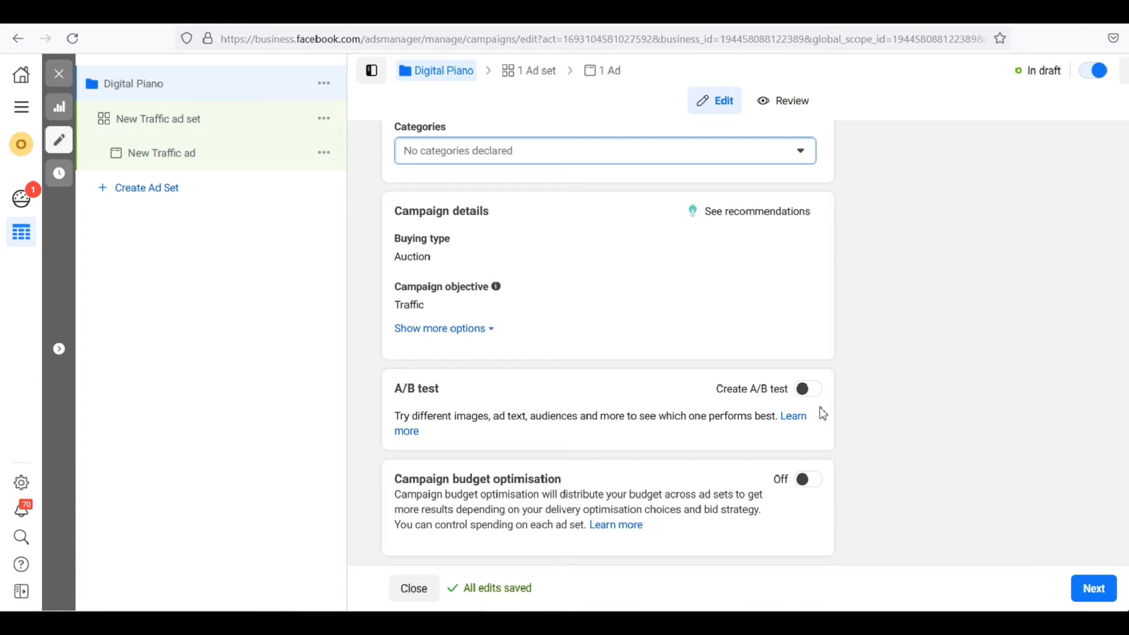
{"action": "left_click", "coordinate": [1082, 593]}
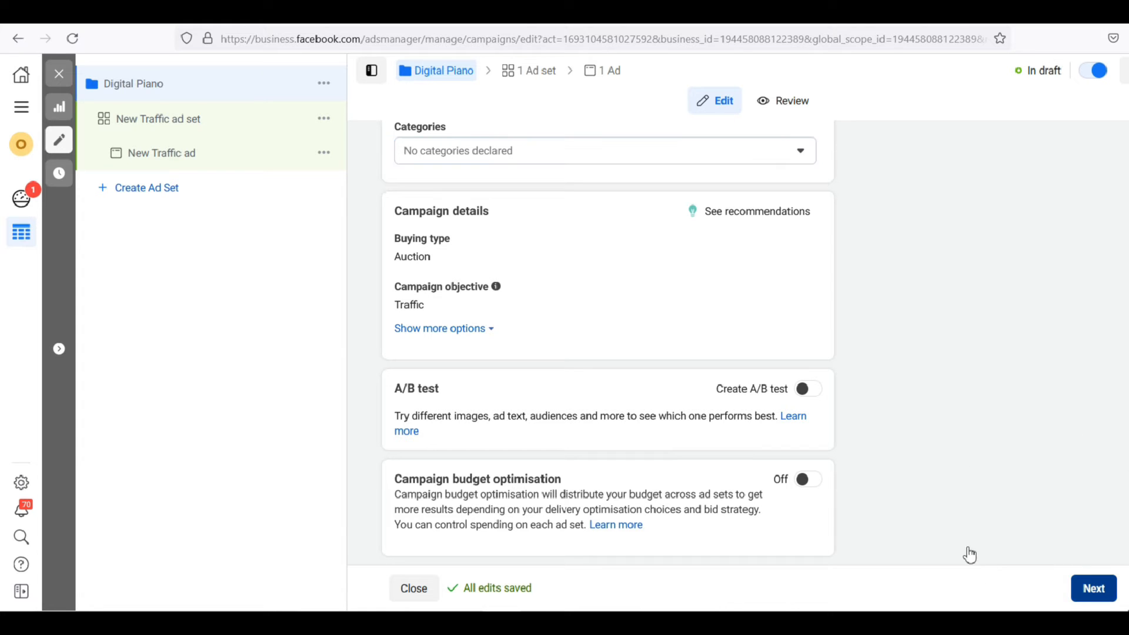
Step: Rename the ad set as "Digital Piiano ad set"
{"action": "left_click_drag", "start_coordinate": [404, 186], "coordinate": [457, 189]}
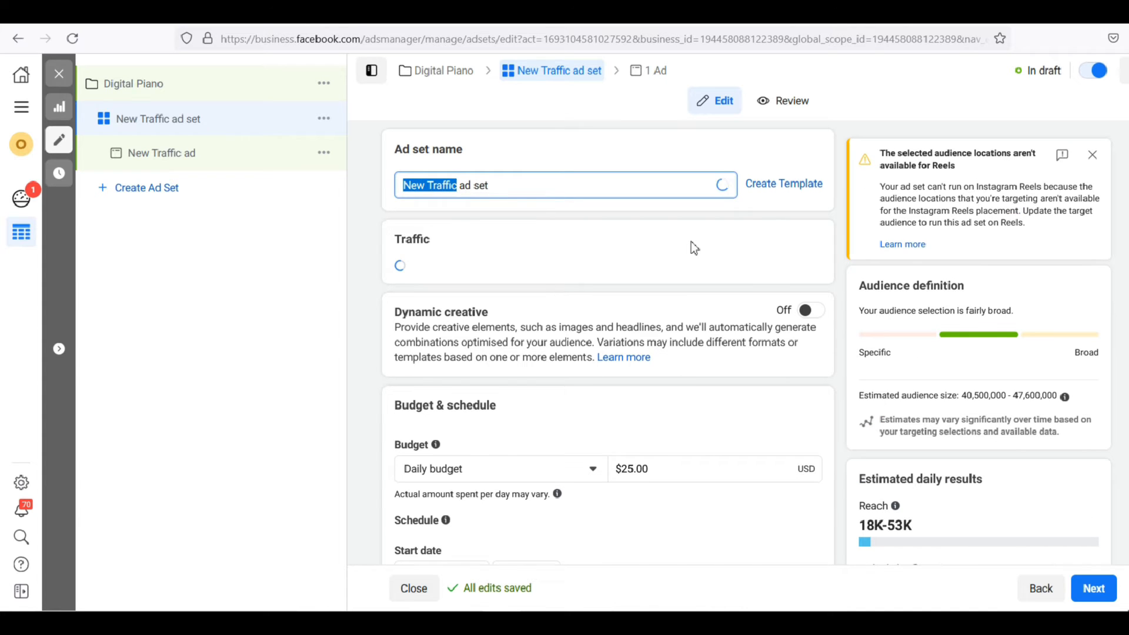
{"action": "type", "text": "Digital "}
{"action": "type", "text": "Piiano"}
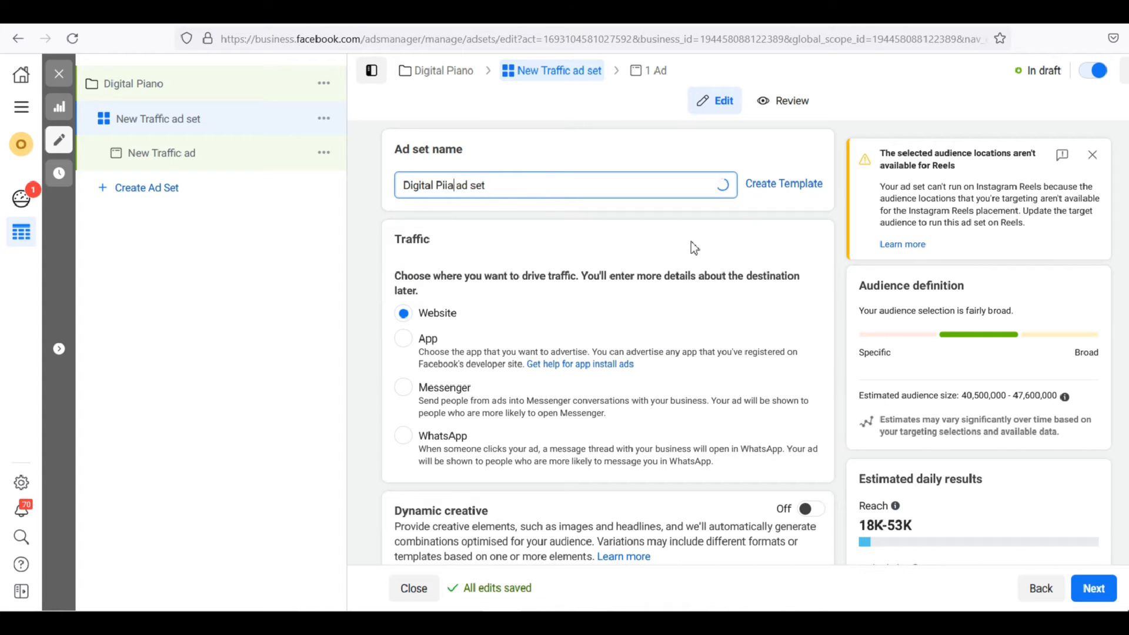
{"action": "left_click", "coordinate": [448, 188]}
{"action": "key", "text": "BackSpace"}
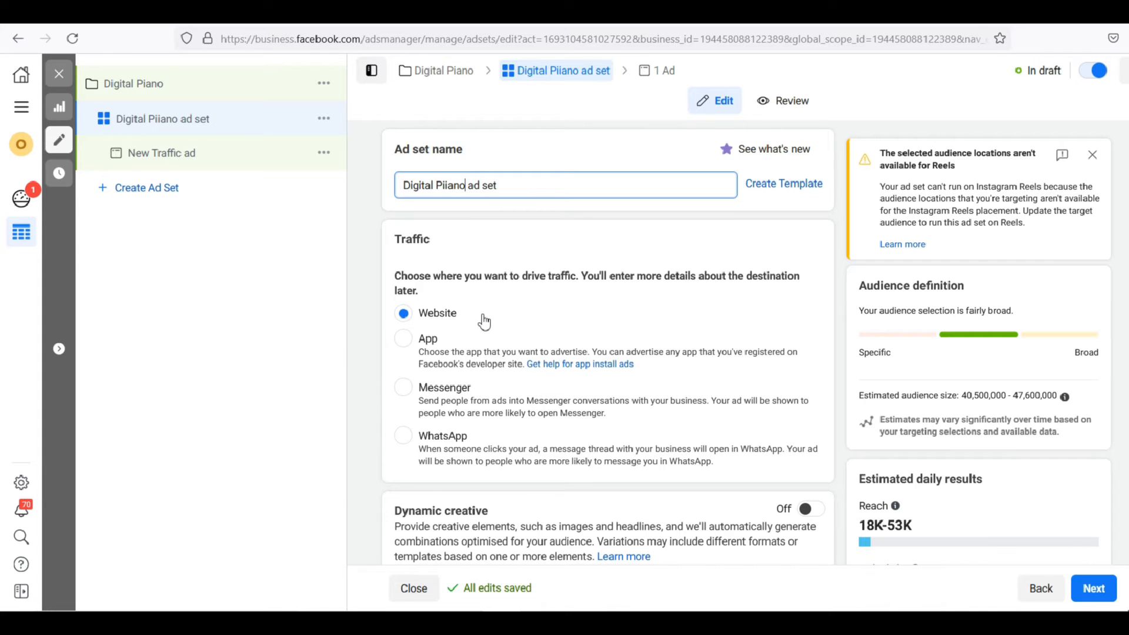
Step: Keep Daily budget as the ad set's budget type and set the amount to $5.00 USD
{"action": "scroll", "coordinate": [484, 321], "scroll_direction": "down", "scroll_amount": 3}
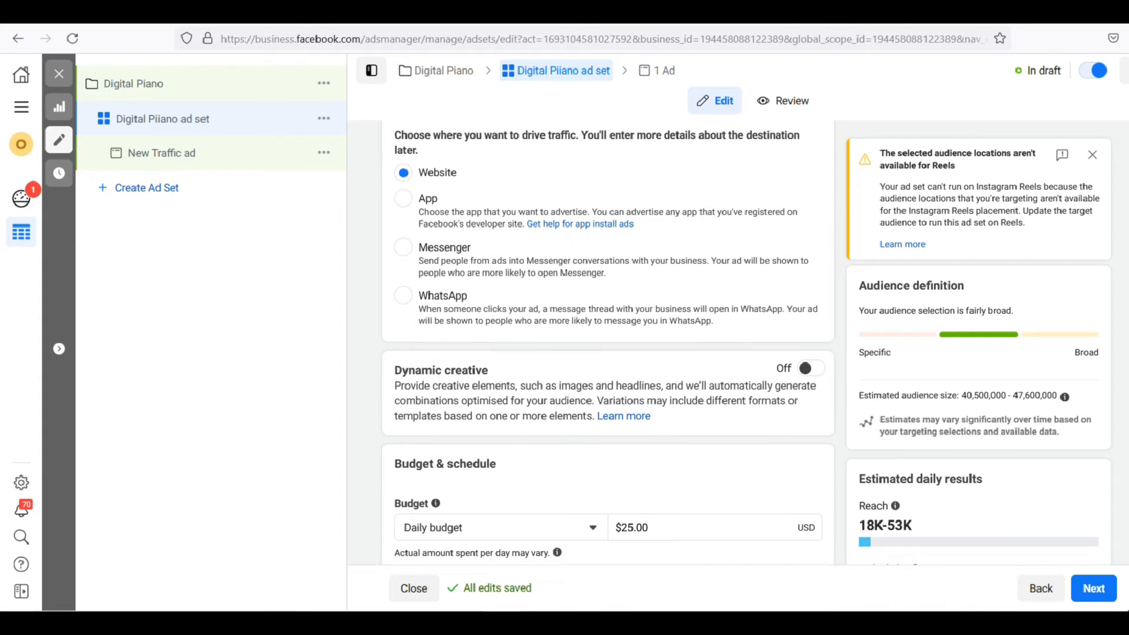
{"action": "scroll", "coordinate": [478, 348], "scroll_direction": "up", "scroll_amount": 2}
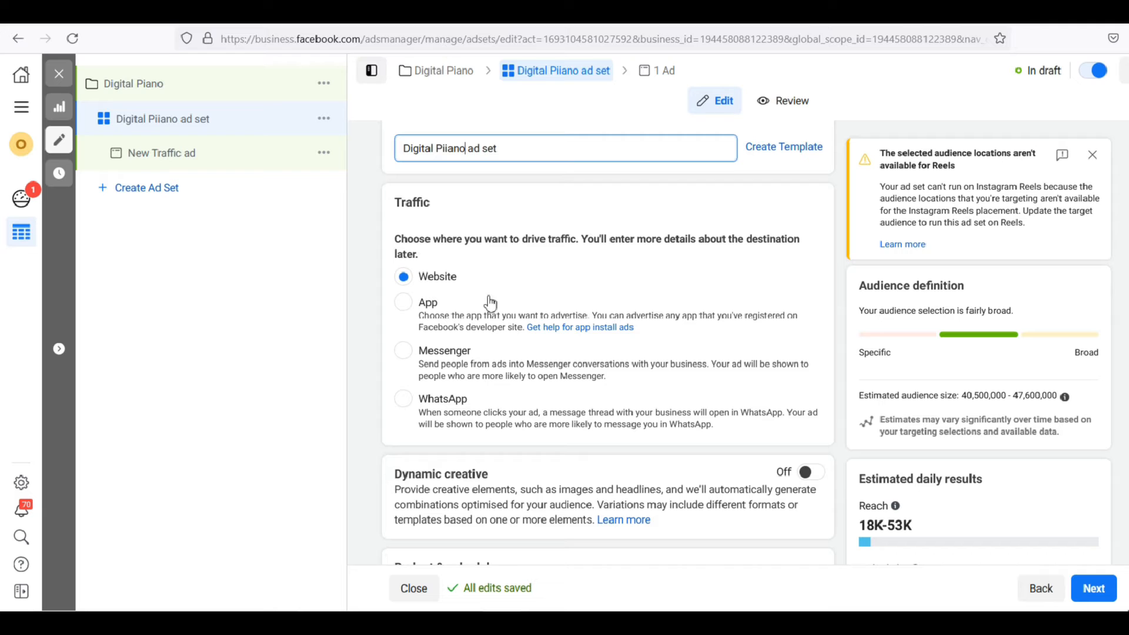
{"action": "scroll", "coordinate": [589, 283], "scroll_direction": "down", "scroll_amount": 5}
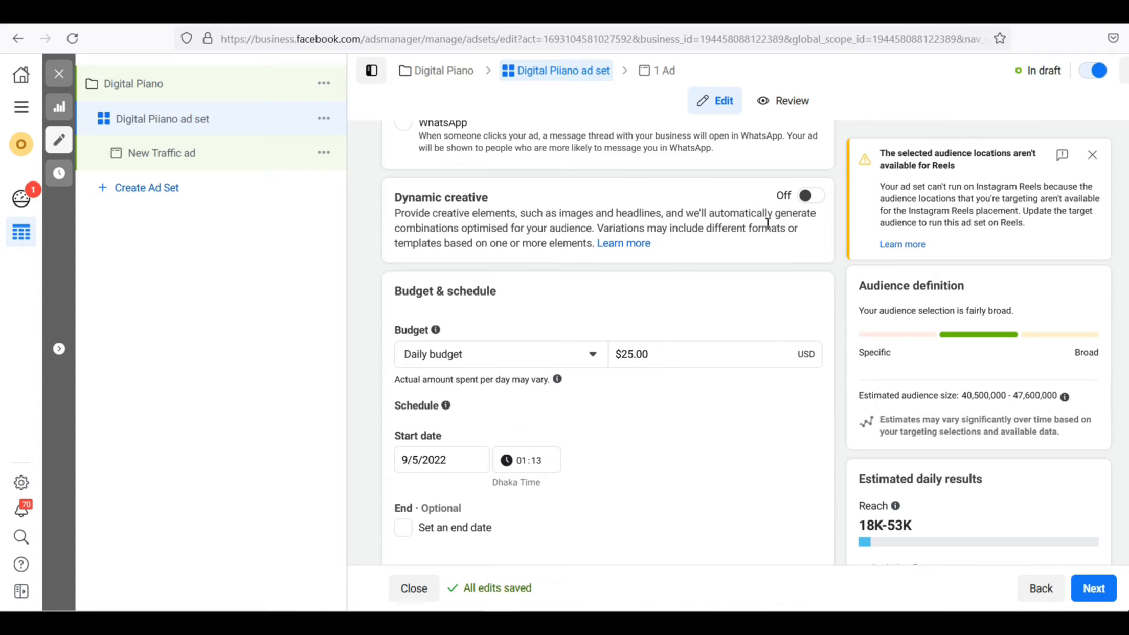
{"action": "scroll", "coordinate": [474, 200], "scroll_direction": "down", "scroll_amount": 2}
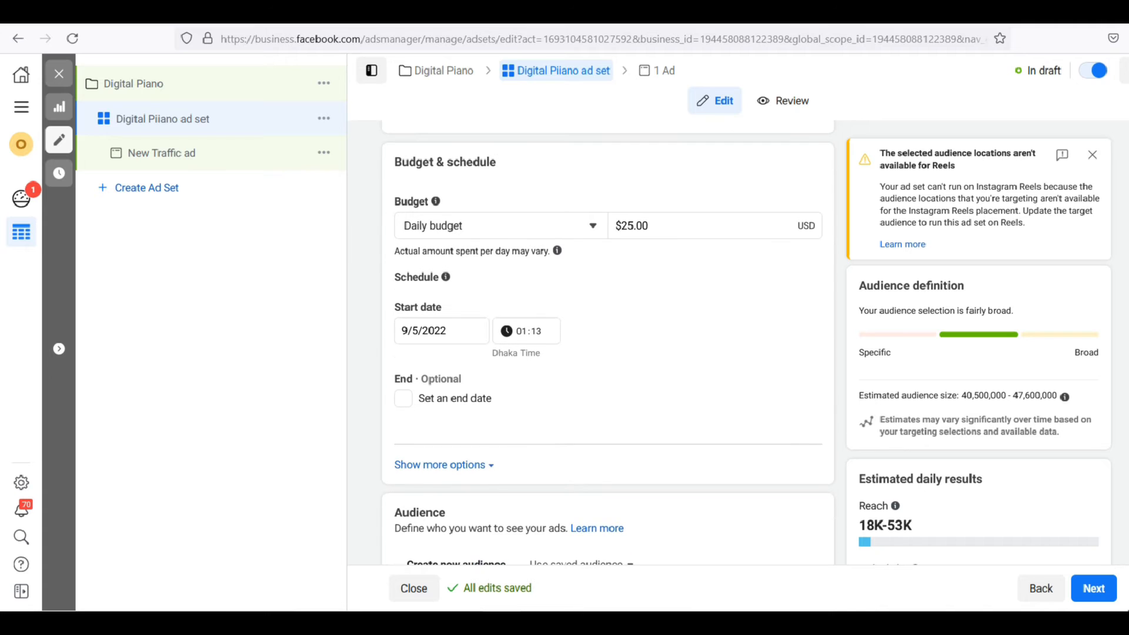
{"action": "left_click", "coordinate": [464, 228]}
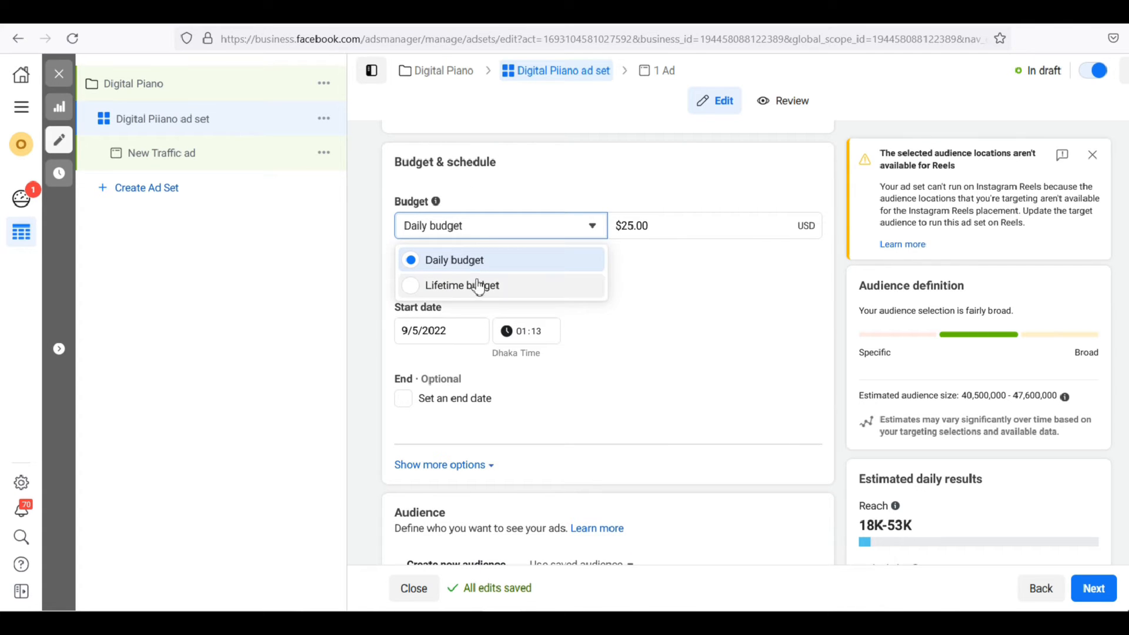
{"action": "left_click", "coordinate": [465, 265]}
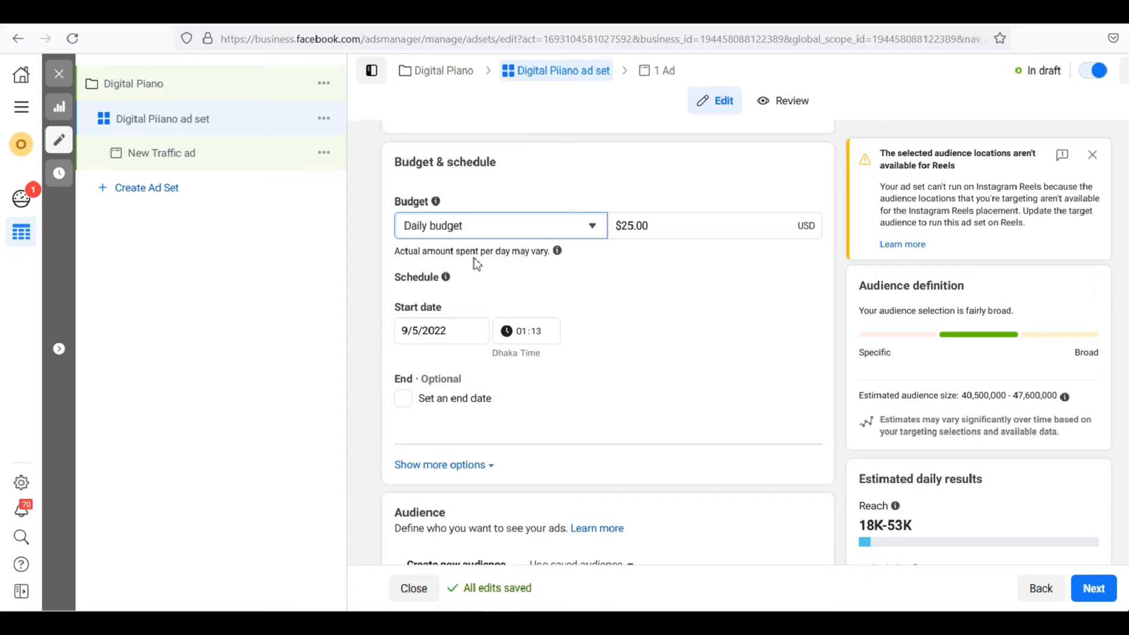
{"action": "left_click", "coordinate": [634, 228]}
{"action": "left_click_drag", "start_coordinate": [636, 227], "coordinate": [627, 227]}
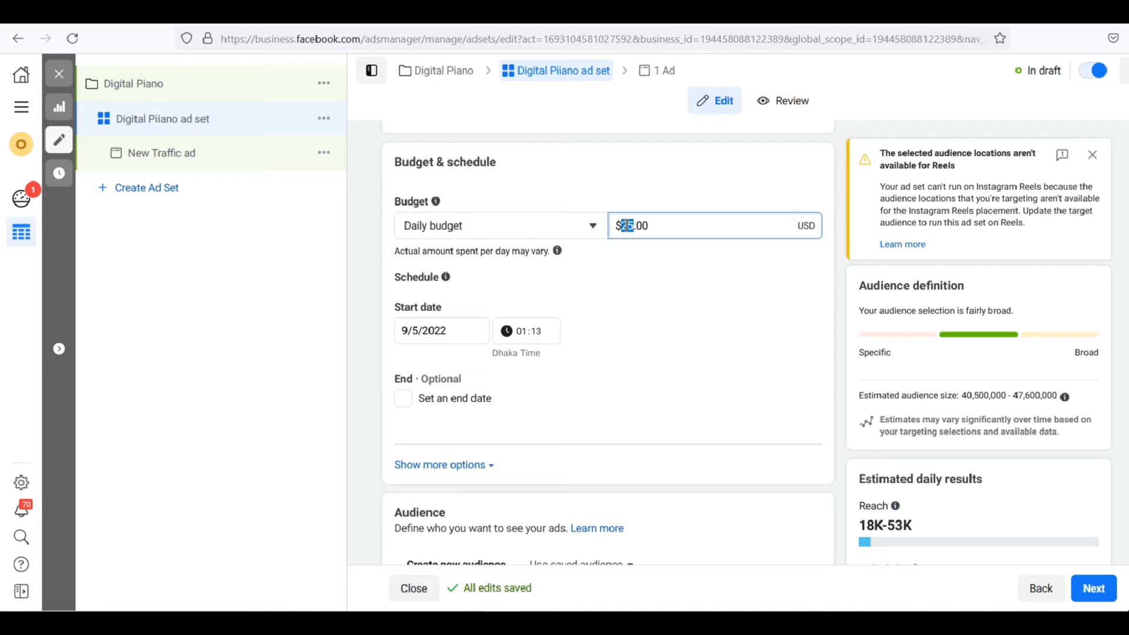
{"action": "type", "text": "5"}
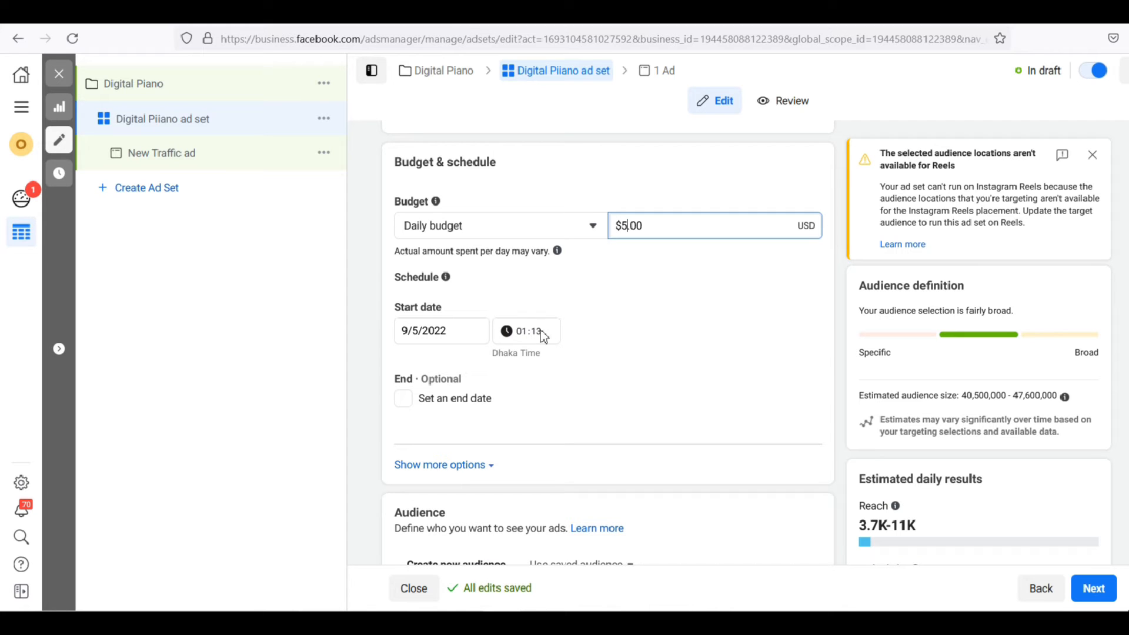
Step: Enable an end date for the ad set's schedule and set it to 11/5/2022
{"action": "left_click", "coordinate": [404, 399]}
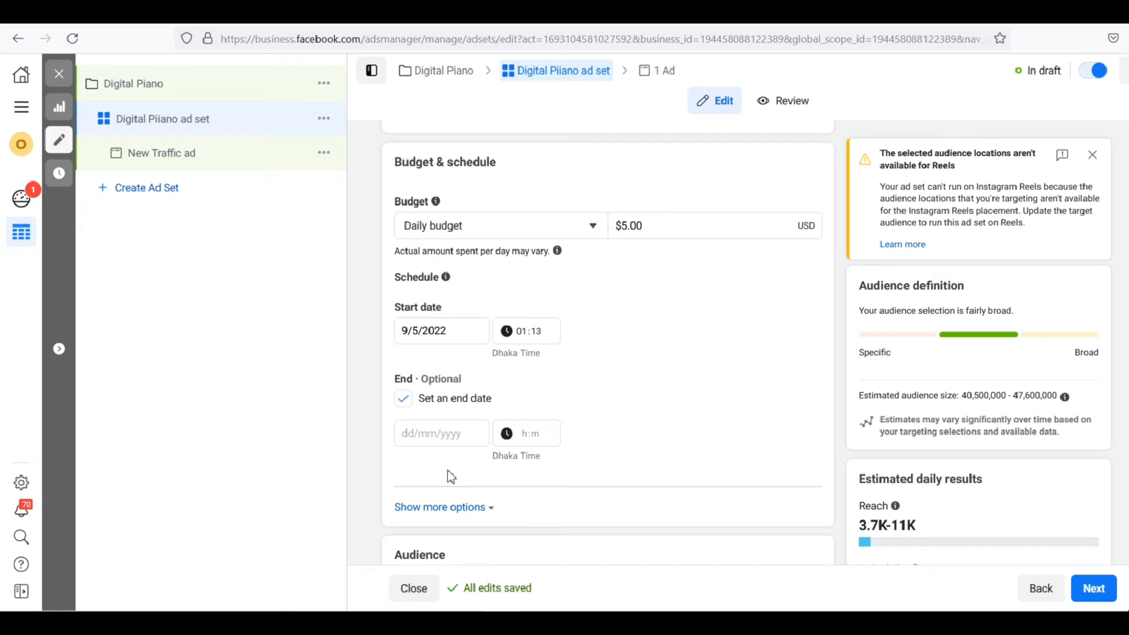
{"action": "left_click", "coordinate": [430, 433]}
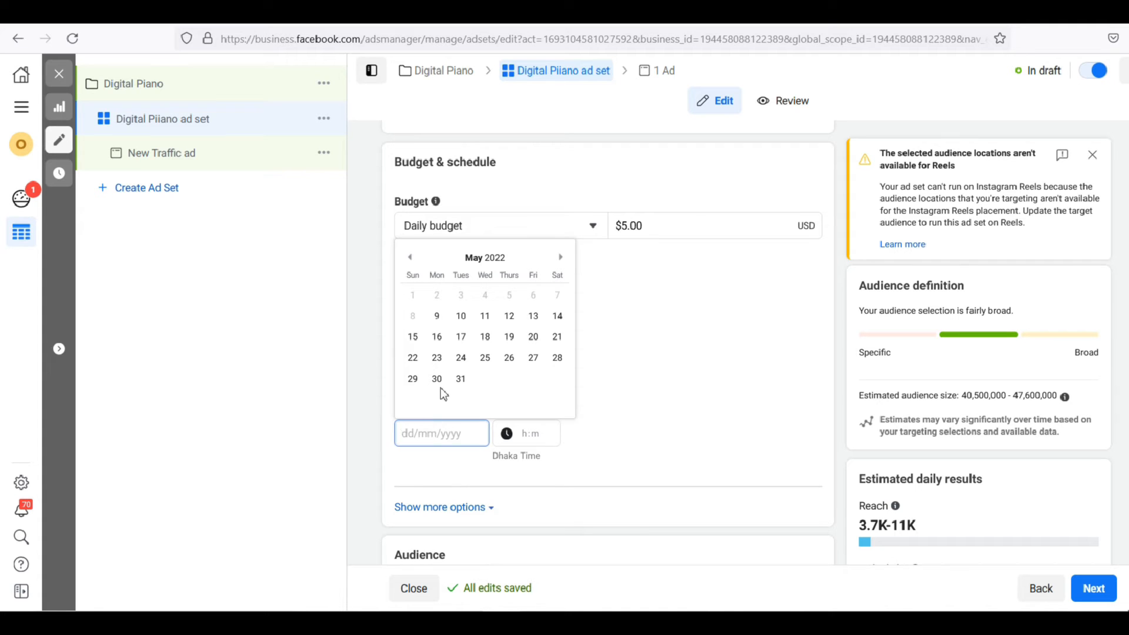
{"action": "left_click", "coordinate": [462, 318]}
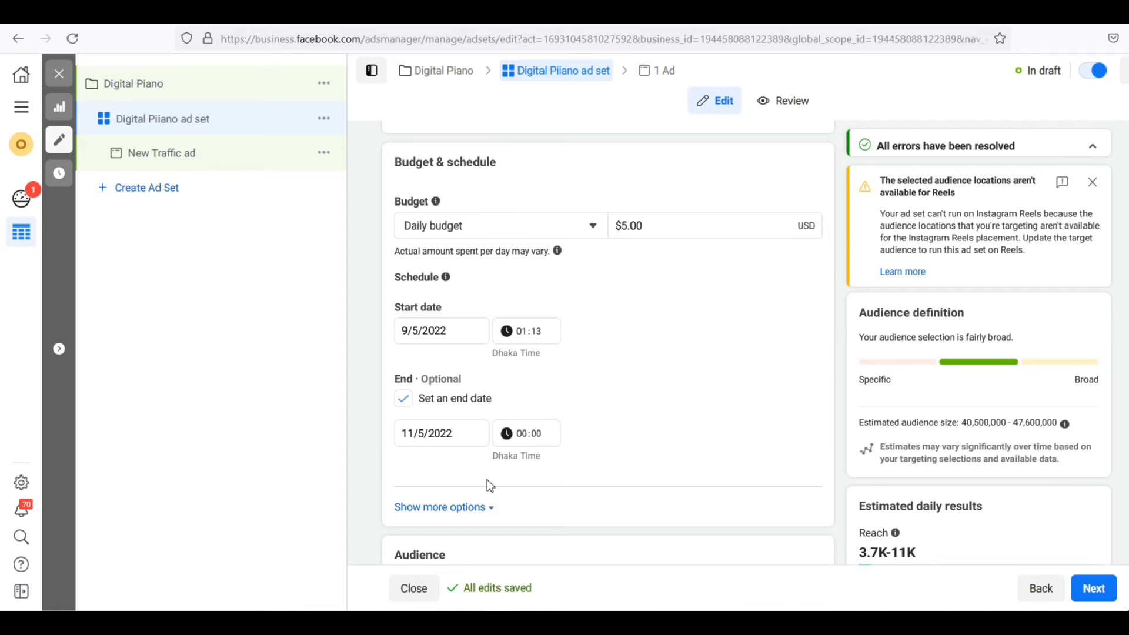
Step: Review the ad scheduling option and the budget type choices, keeping Daily budget
{"action": "scroll", "coordinate": [462, 339], "scroll_direction": "down", "scroll_amount": 3}
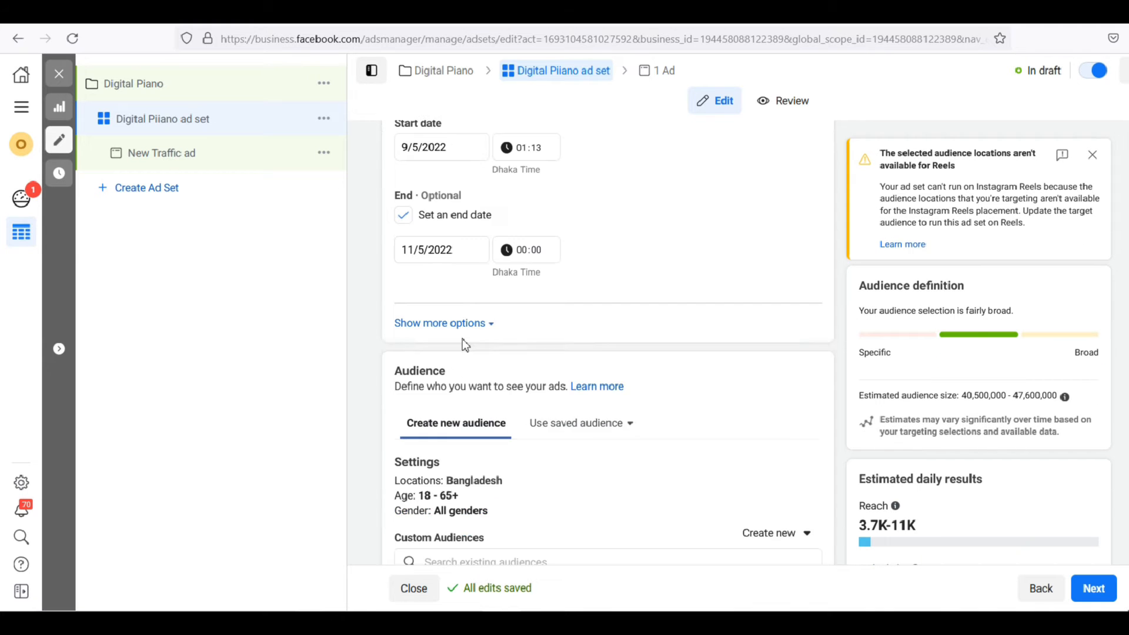
{"action": "left_click", "coordinate": [463, 324]}
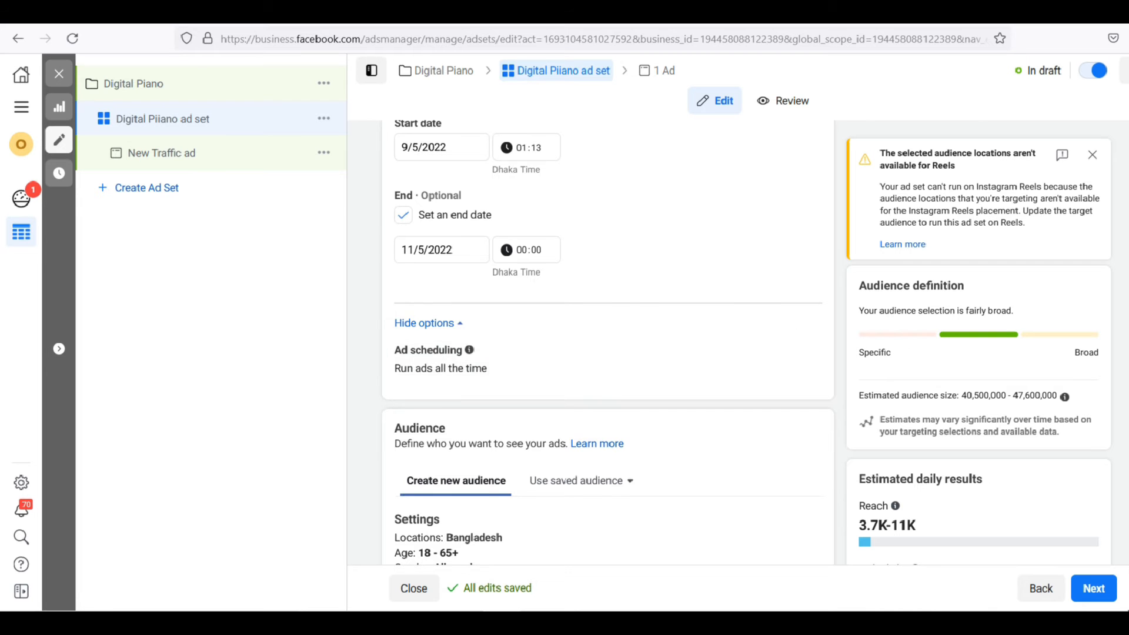
{"action": "scroll", "coordinate": [441, 347], "scroll_direction": "up", "scroll_amount": 8}
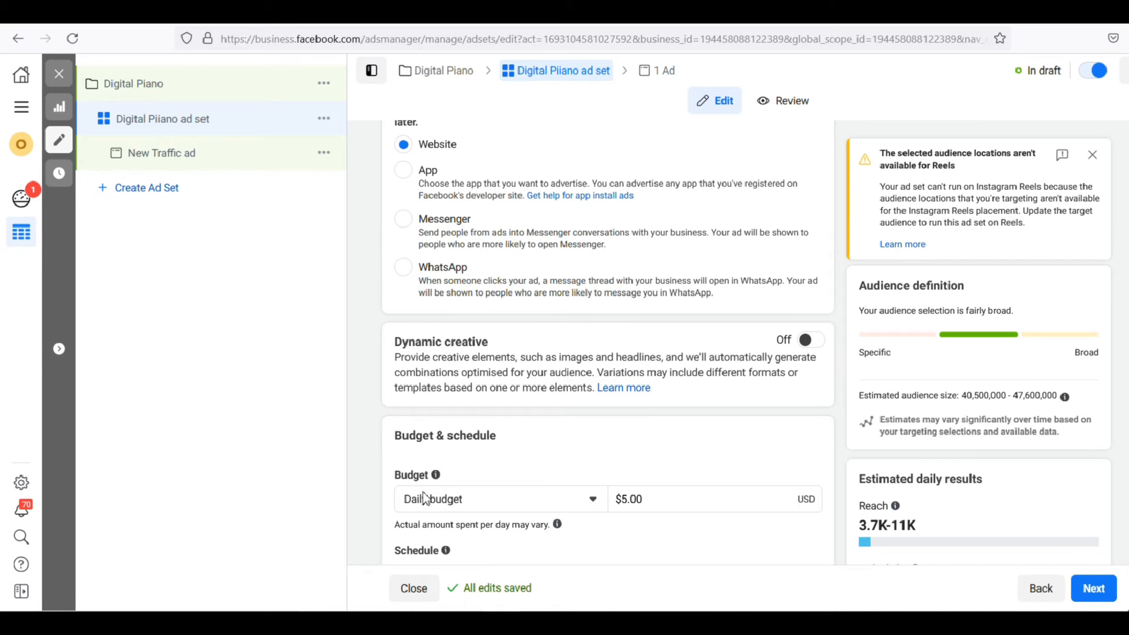
{"action": "left_click", "coordinate": [427, 501]}
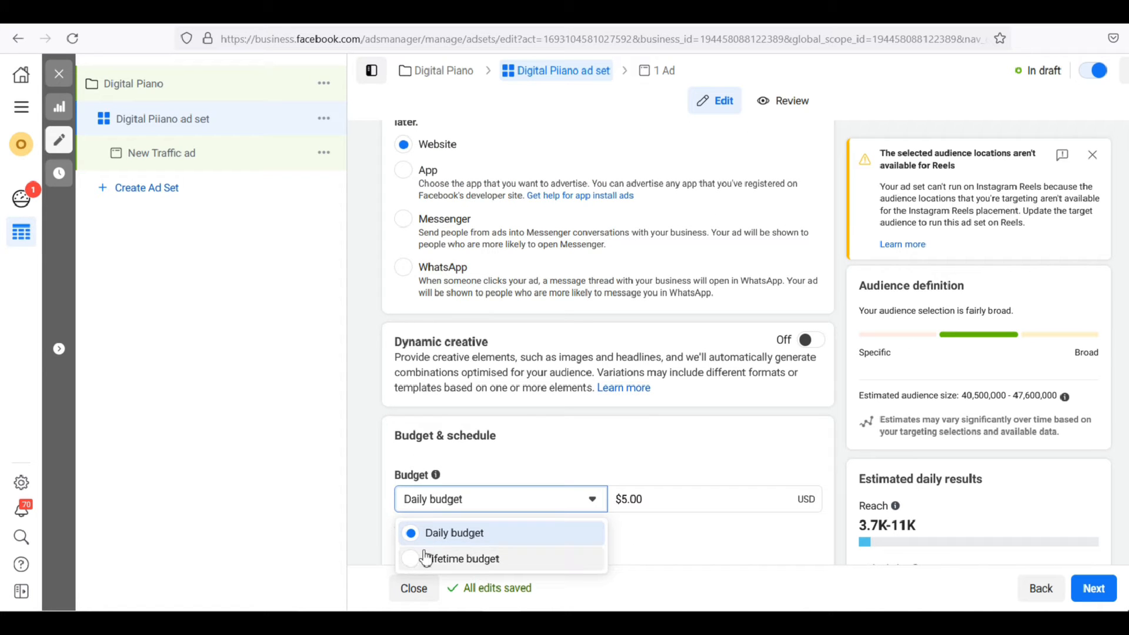
{"action": "left_click", "coordinate": [748, 553]}
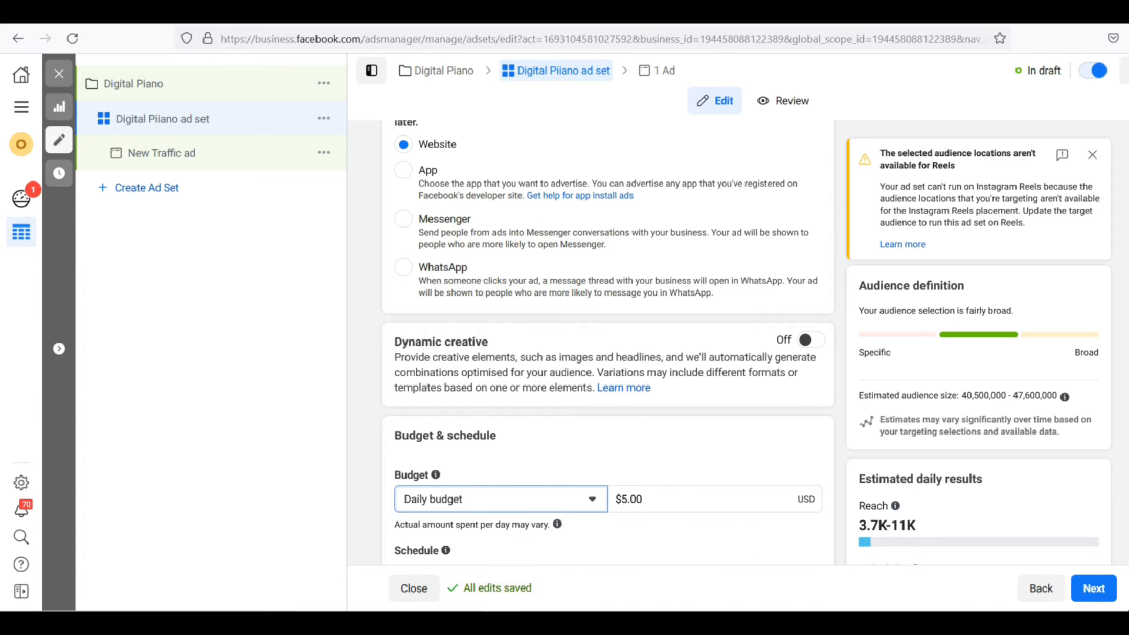
Step: Check the researched audience filters in Insights and replace the ad set's audience location with Salt Lake City, Utah, United States
{"action": "scroll", "coordinate": [440, 326], "scroll_direction": "down", "scroll_amount": 9}
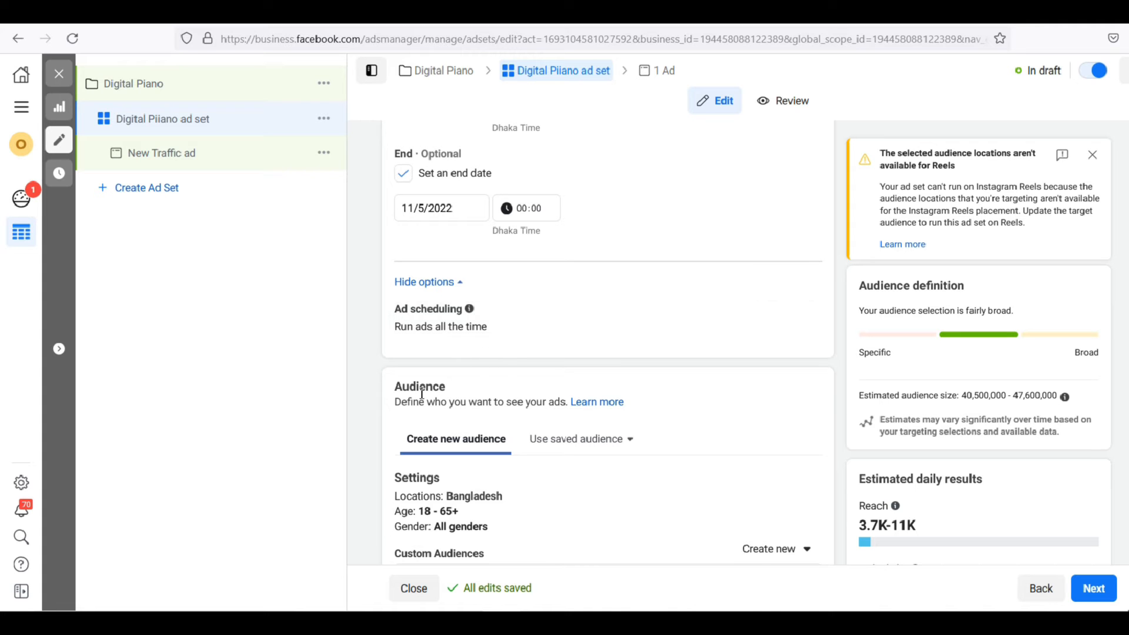
{"action": "scroll", "coordinate": [644, 311], "scroll_direction": "down", "scroll_amount": 3}
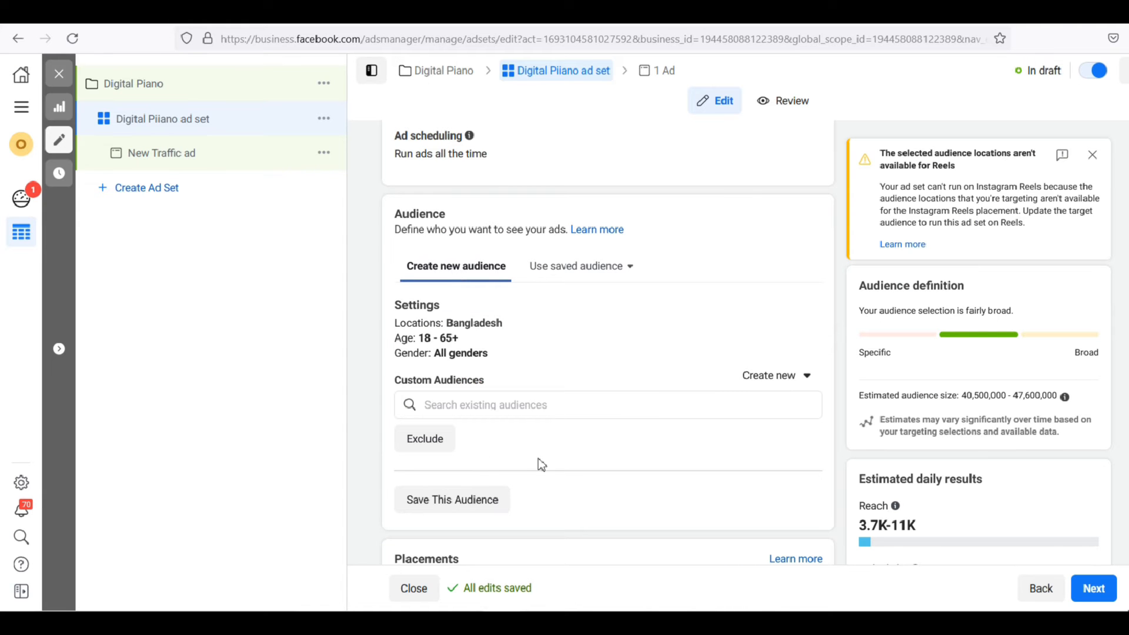
{"action": "left_click", "coordinate": [467, 354]}
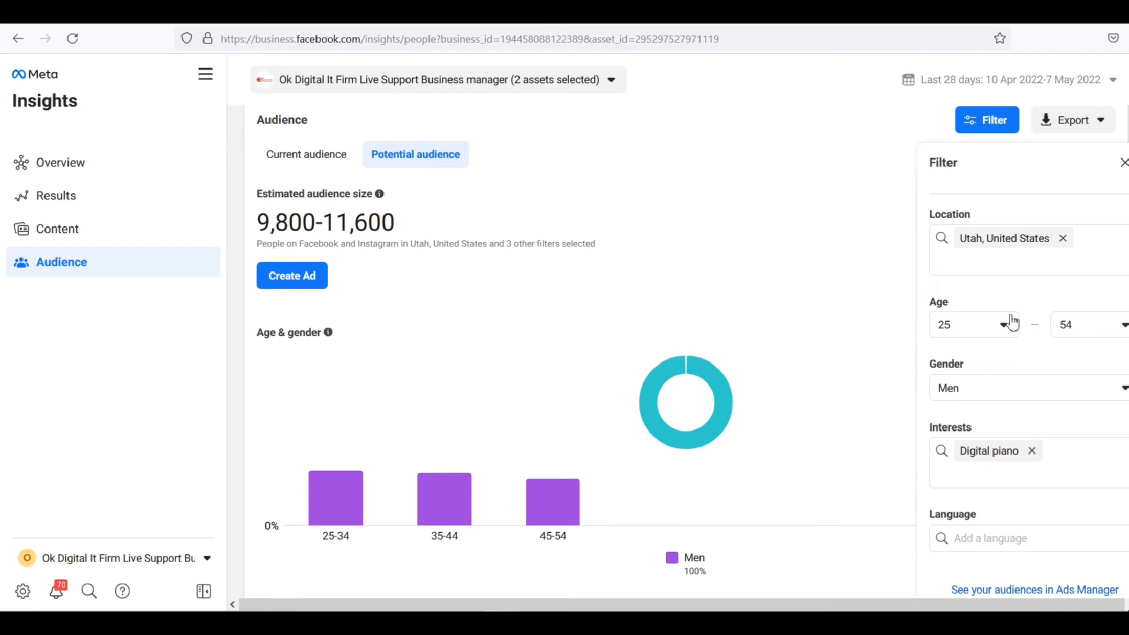
{"action": "scroll", "coordinate": [1122, 168], "scroll_direction": "down", "scroll_amount": 1}
{"action": "scroll", "coordinate": [596, 276], "scroll_direction": "down", "scroll_amount": 7}
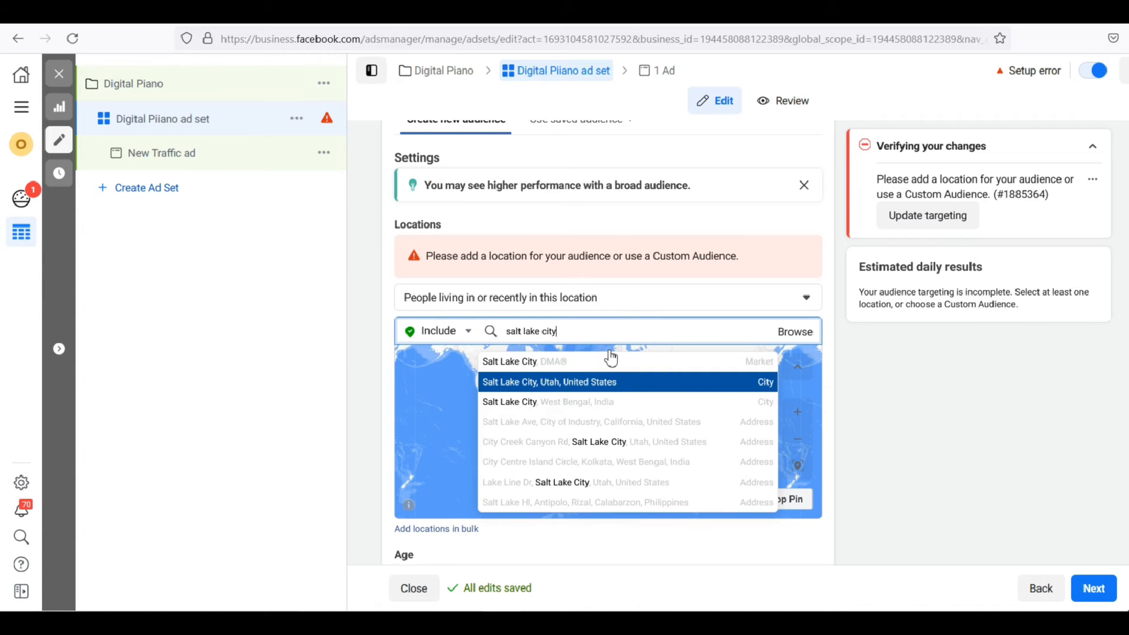
{"action": "key", "text": "Return"}
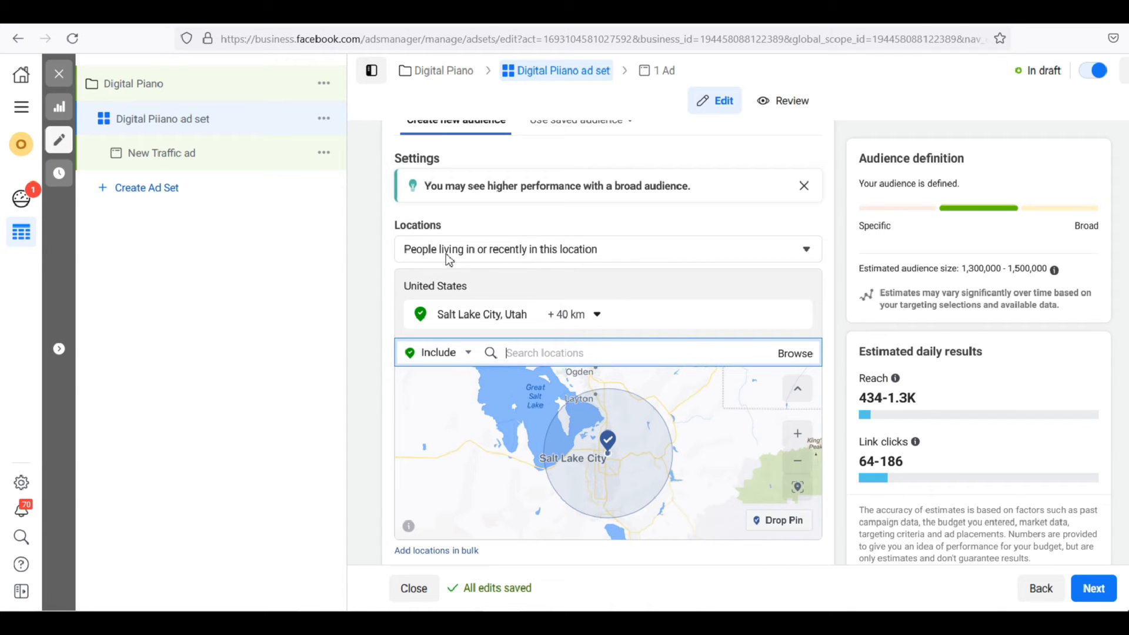
Step: Target people living in this location and set the radius around Salt Lake City to 78 km
{"action": "left_click", "coordinate": [548, 250]}
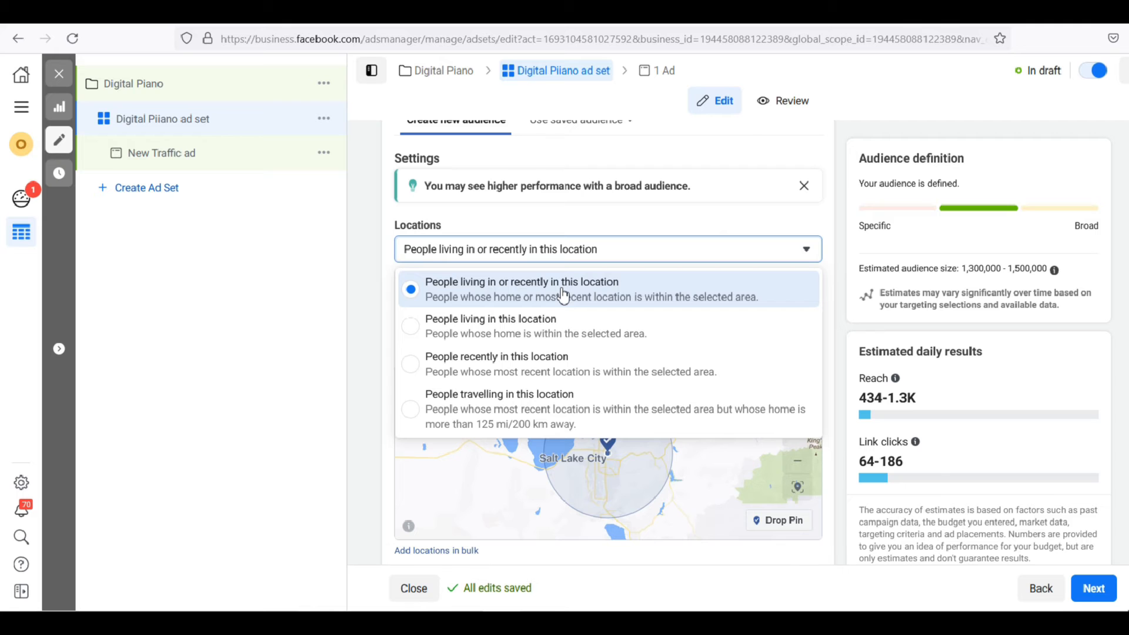
{"action": "left_click", "coordinate": [509, 332]}
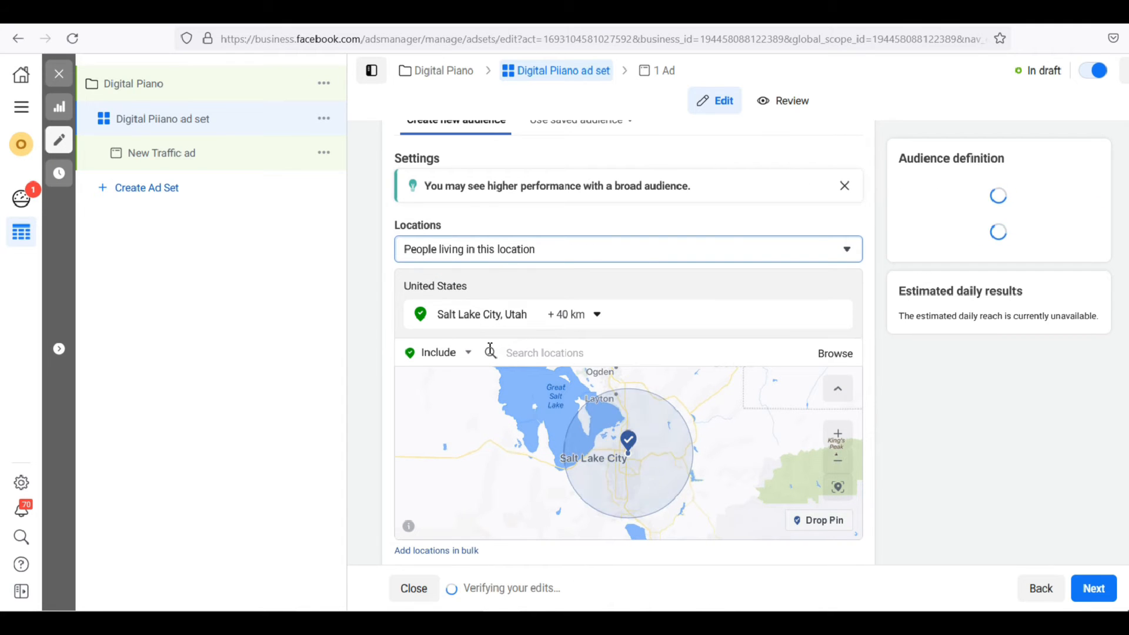
{"action": "scroll", "coordinate": [447, 428], "scroll_direction": "down", "scroll_amount": 3}
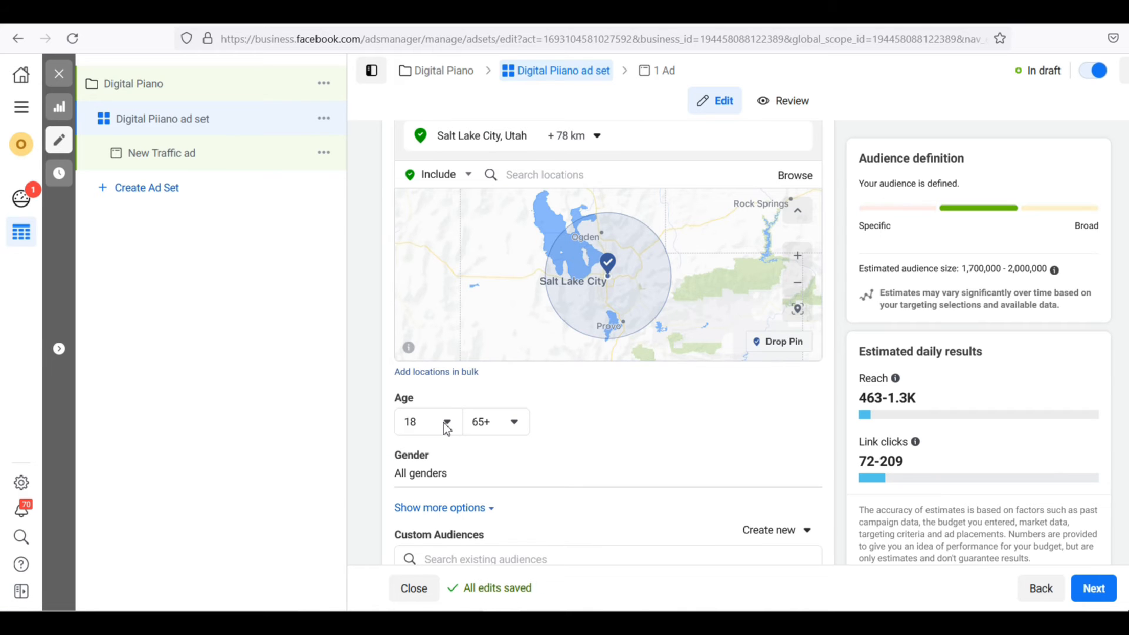
Step: Review the age range and gender choices for the audience, keeping ages 18 to 65+ and all genders
{"action": "left_click", "coordinate": [447, 428]}
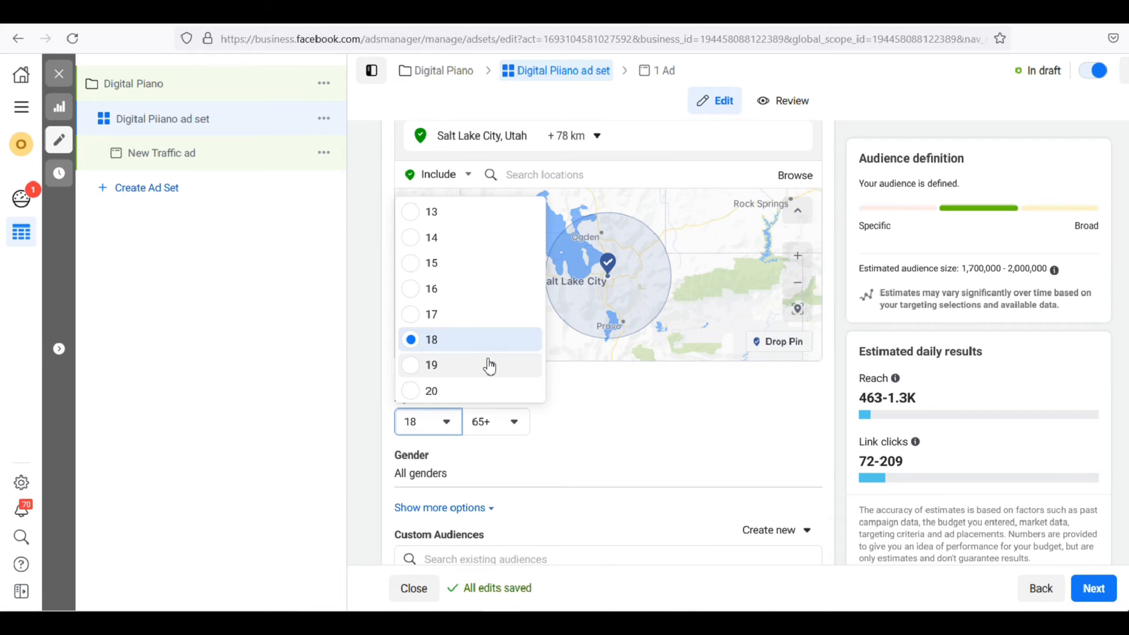
{"action": "scroll", "coordinate": [487, 376], "scroll_direction": "down", "scroll_amount": 2}
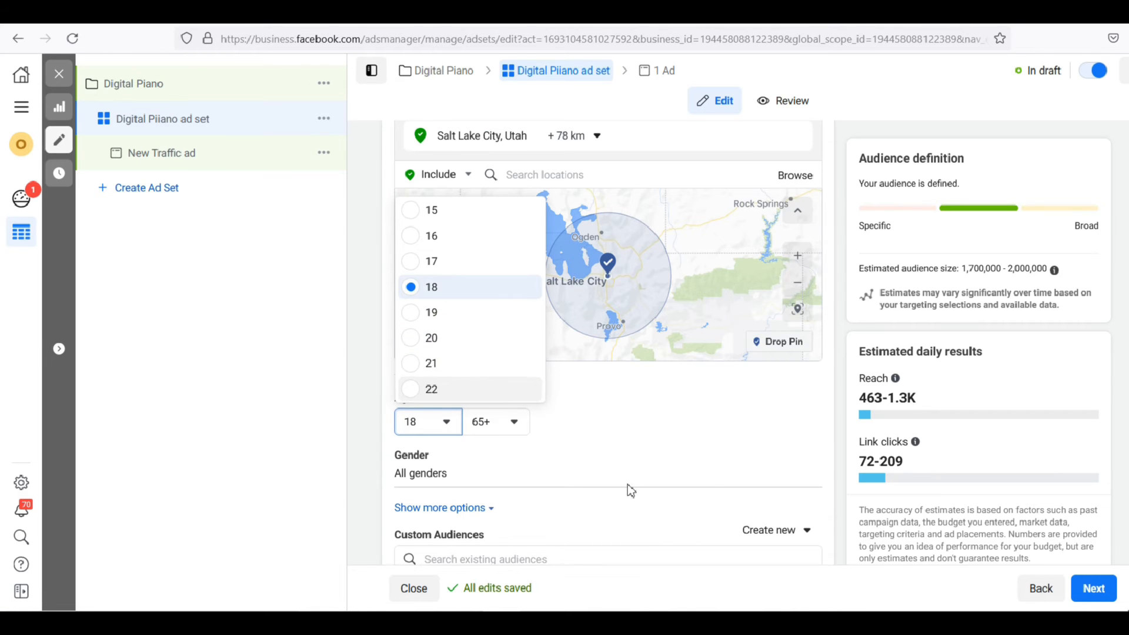
{"action": "scroll", "coordinate": [453, 388], "scroll_direction": "down", "scroll_amount": 3}
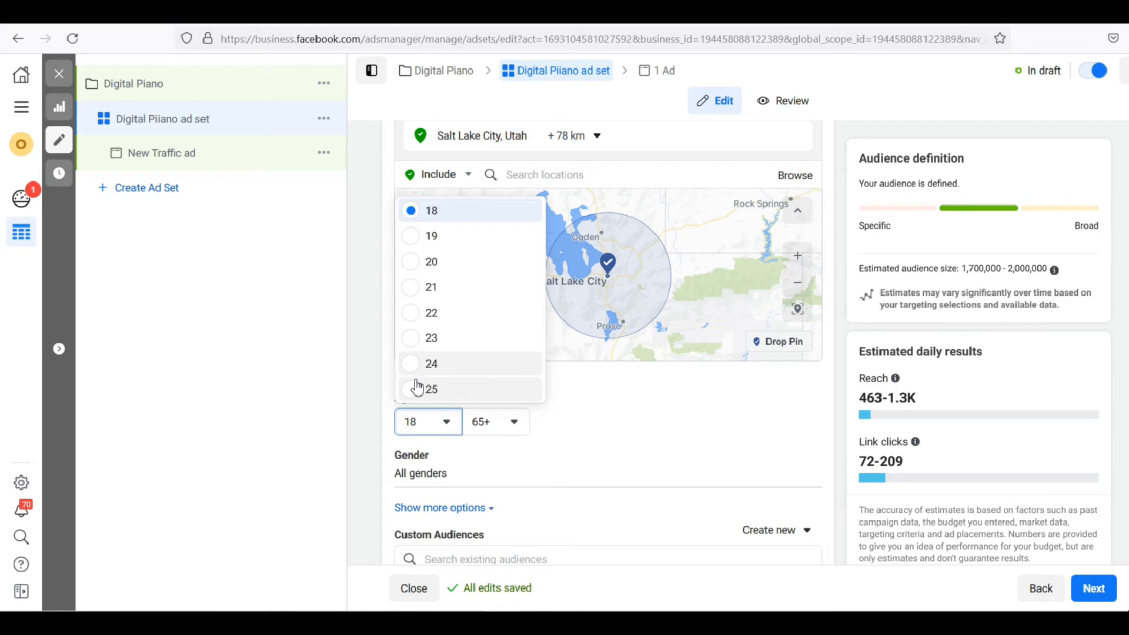
{"action": "left_click", "coordinate": [496, 429]}
{"action": "scroll", "coordinate": [459, 353], "scroll_direction": "down", "scroll_amount": 3}
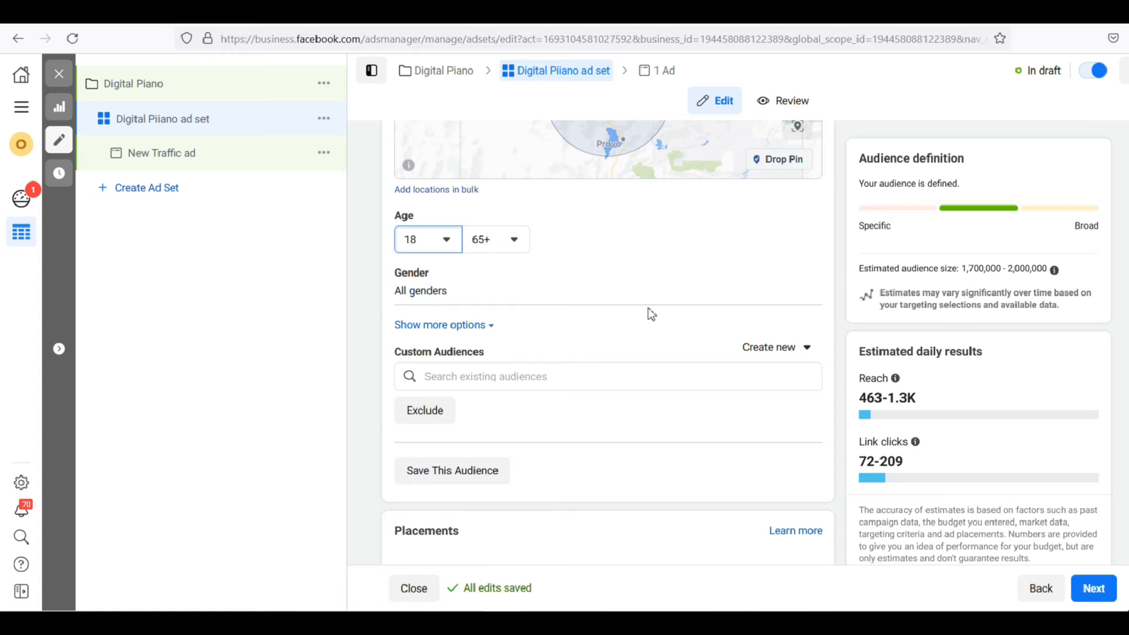
{"action": "left_click", "coordinate": [801, 275]}
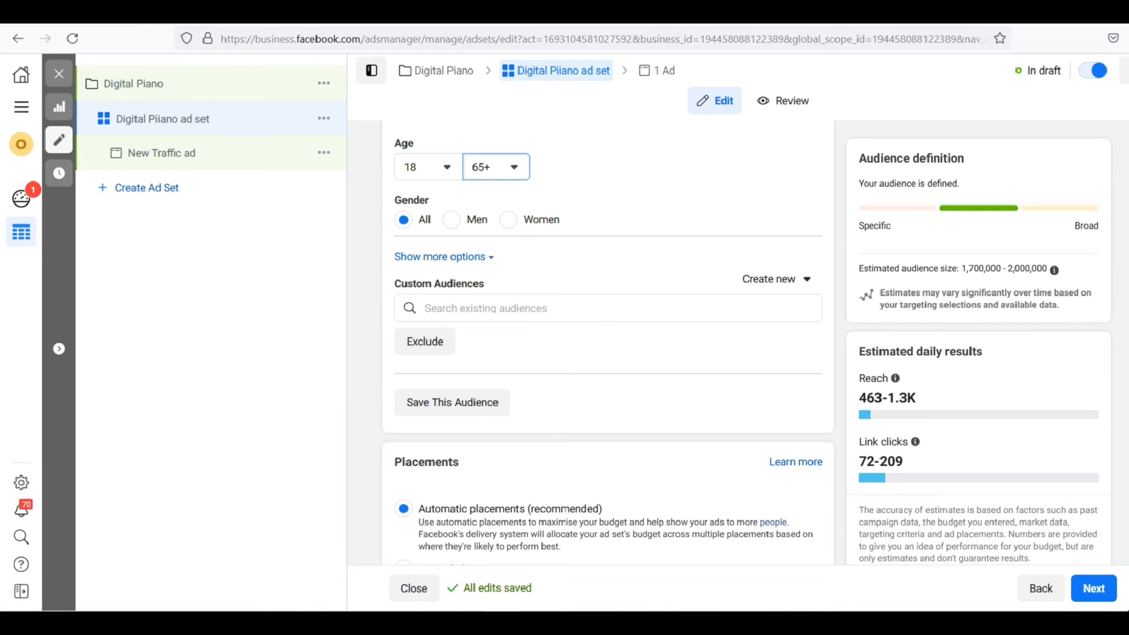
Step: Review the placements and the optimisation and delivery settings, keeping Automatic placements and Link clicks
{"action": "scroll", "coordinate": [610, 341], "scroll_direction": "down", "scroll_amount": 3}
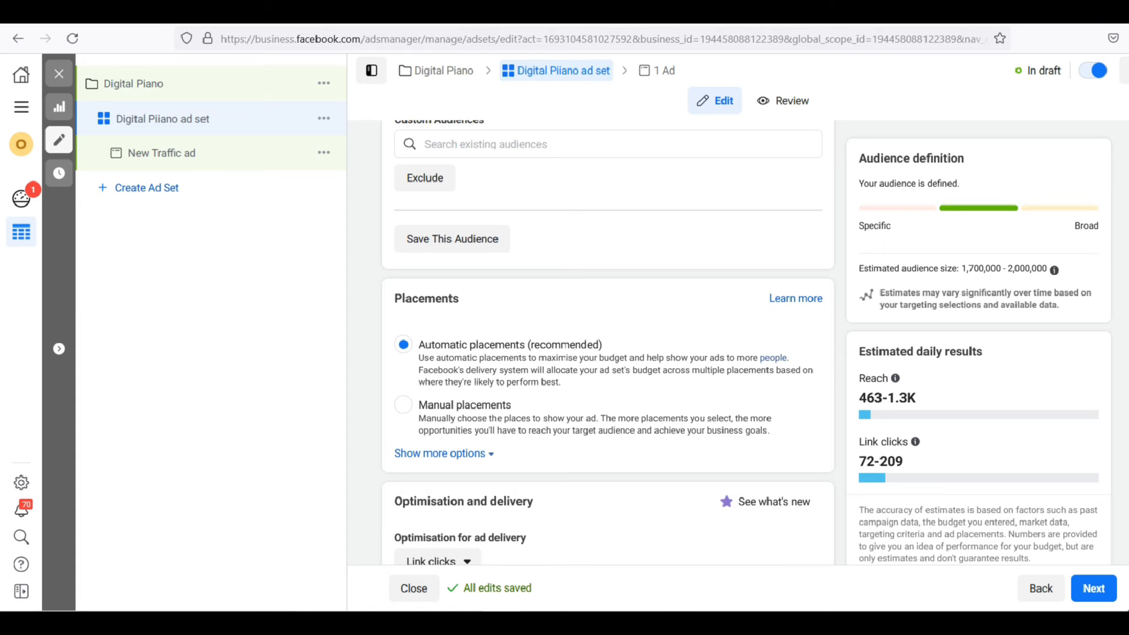
{"action": "scroll", "coordinate": [563, 357], "scroll_direction": "down", "scroll_amount": 2}
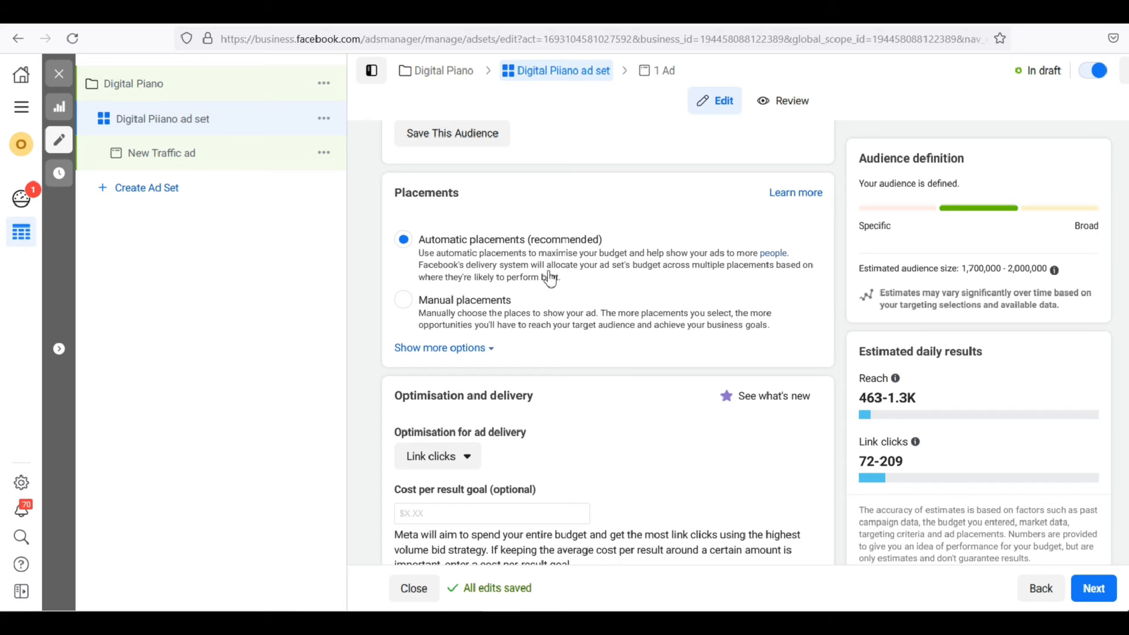
{"action": "scroll", "coordinate": [612, 362], "scroll_direction": "down", "scroll_amount": 2}
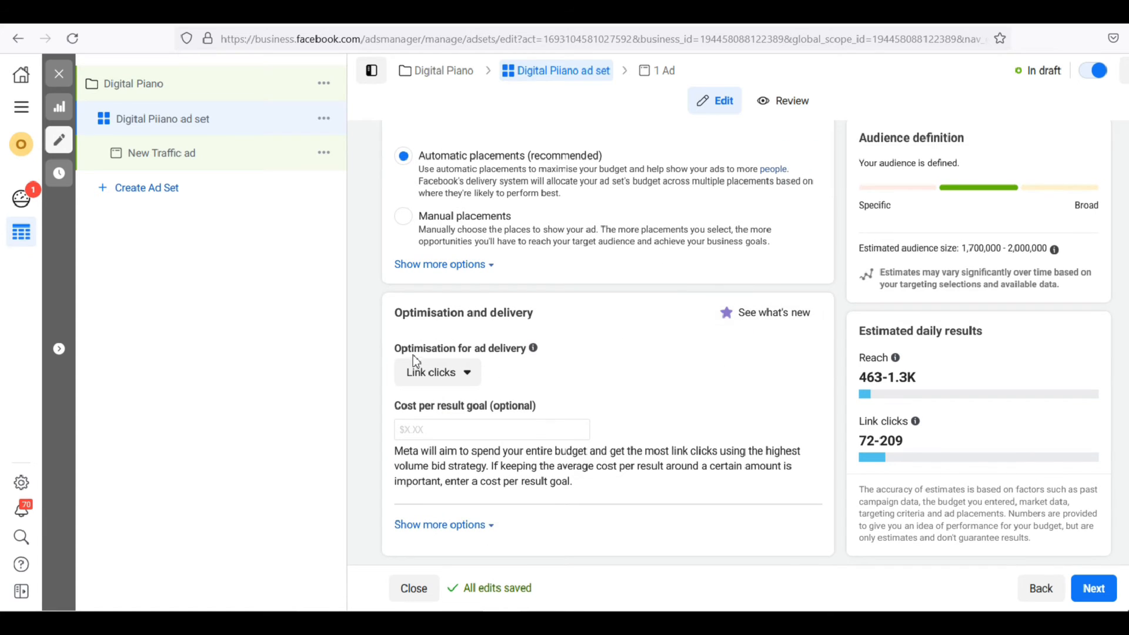
{"action": "left_click", "coordinate": [468, 380]}
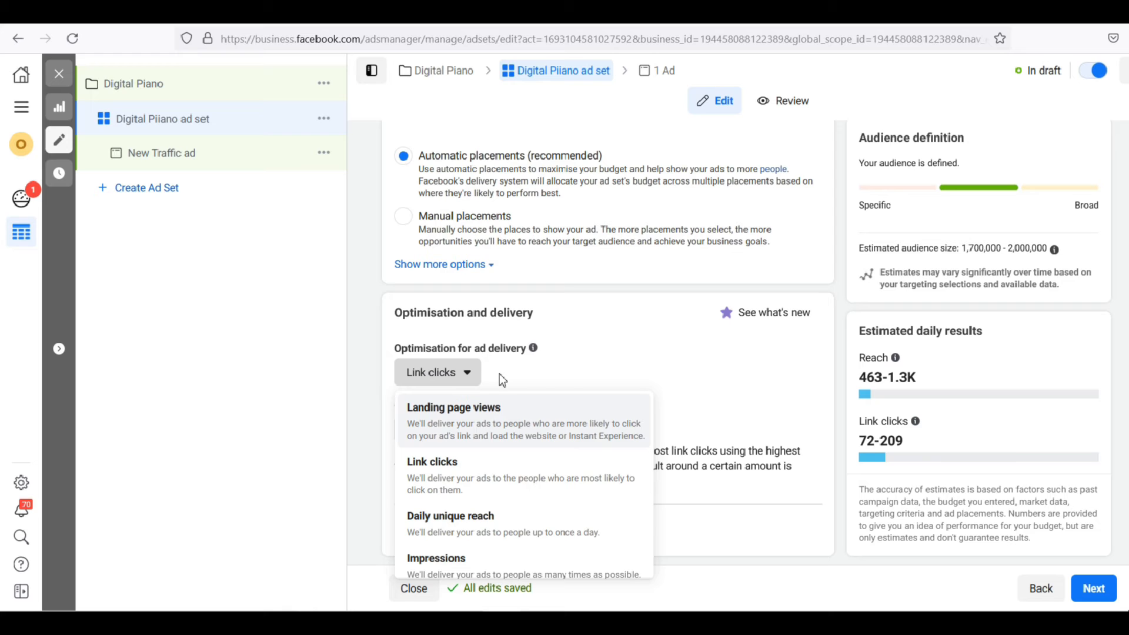
{"action": "left_click", "coordinate": [459, 375]}
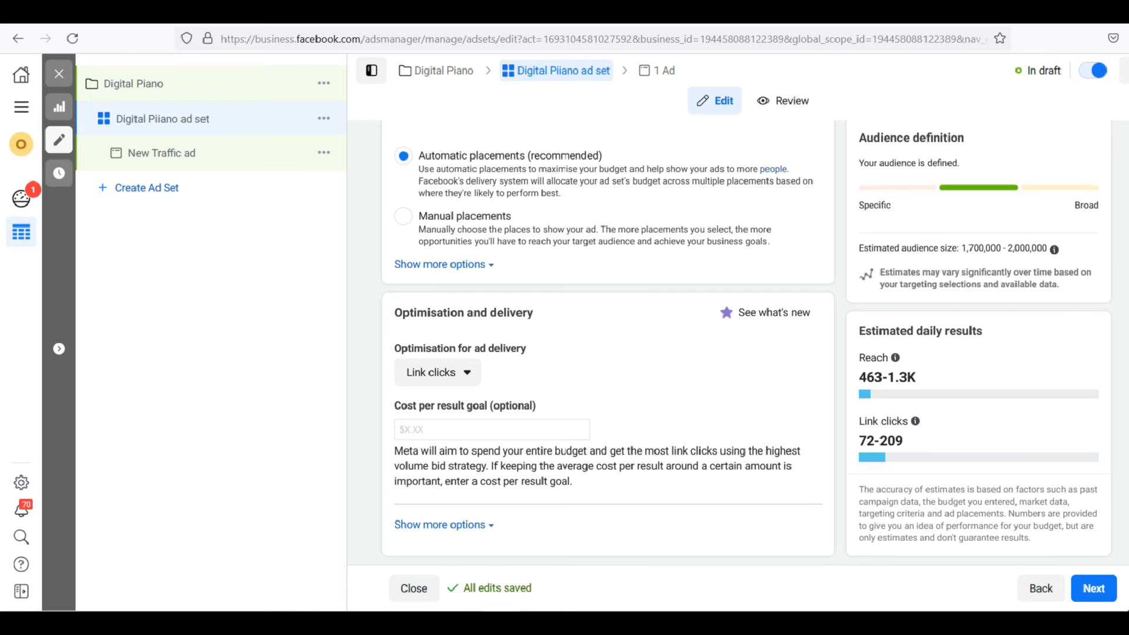
{"action": "left_click", "coordinate": [473, 533]}
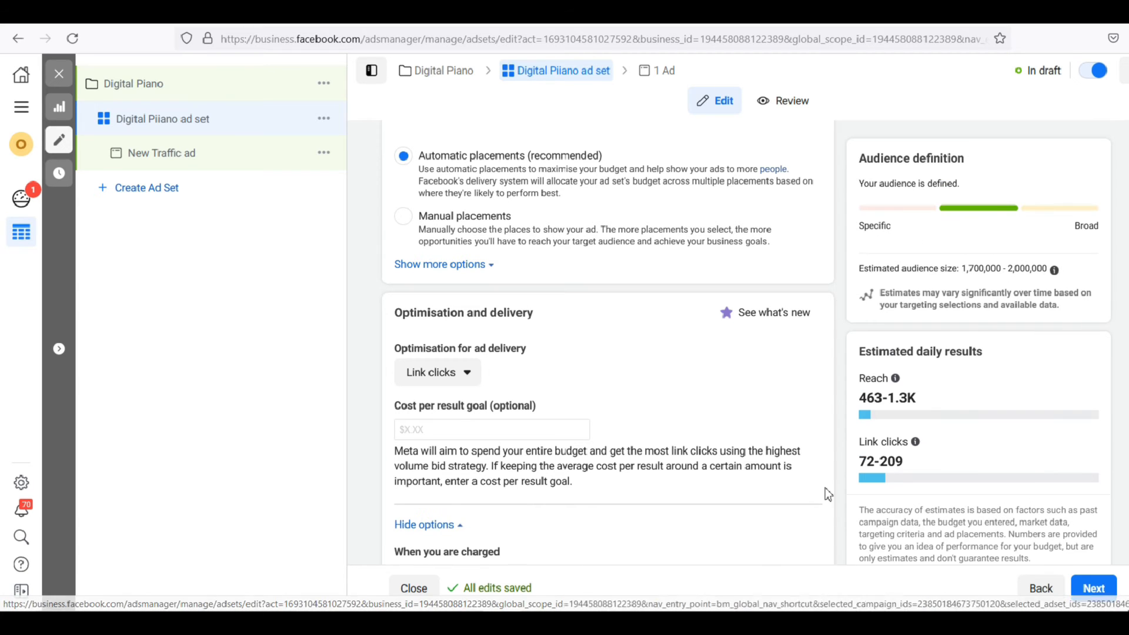
{"action": "scroll", "coordinate": [608, 341], "scroll_direction": "down", "scroll_amount": 2}
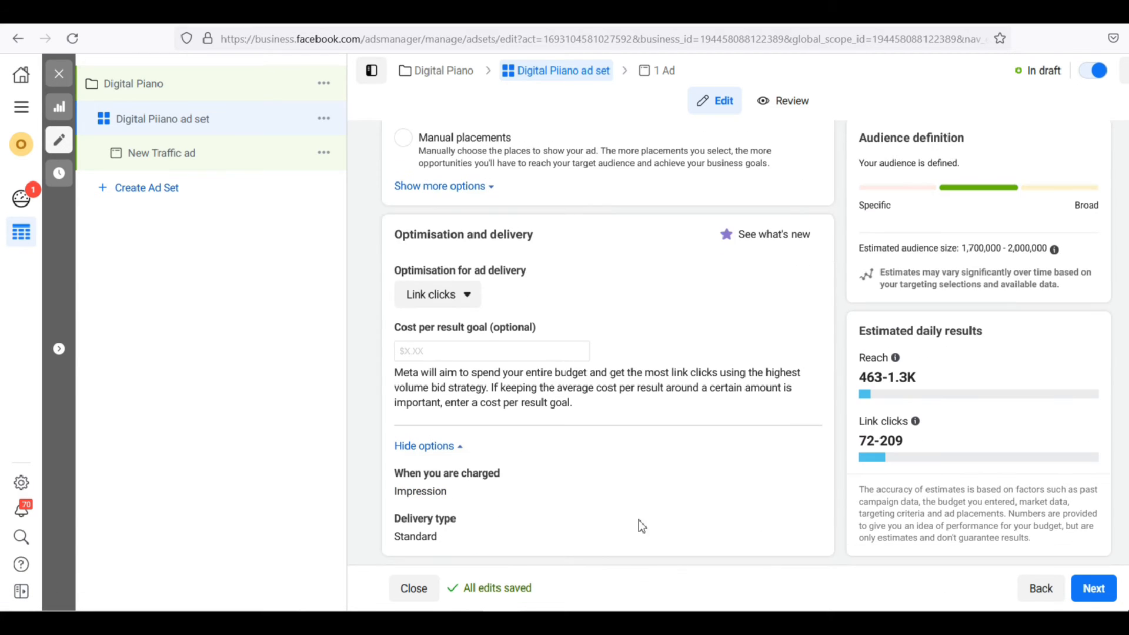
Step: Continue to the ad, name it "Digital Piano Traffic ad" and keep Create Ad as its setup
{"action": "left_click", "coordinate": [798, 474]}
{"action": "left_click", "coordinate": [1094, 589]}
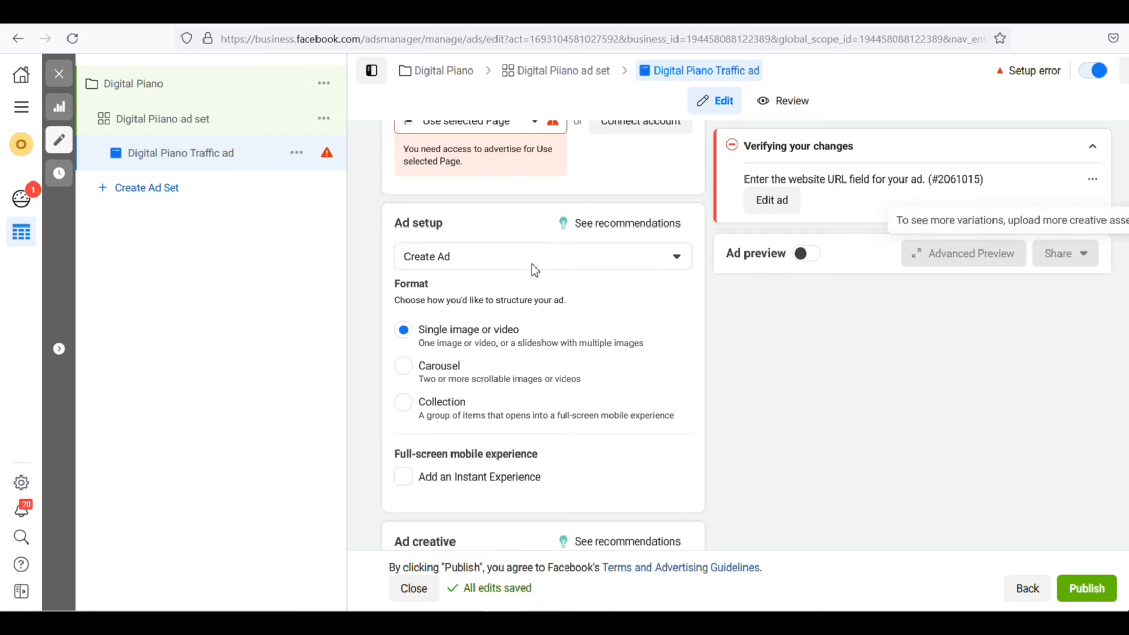
{"action": "left_click", "coordinate": [530, 261]}
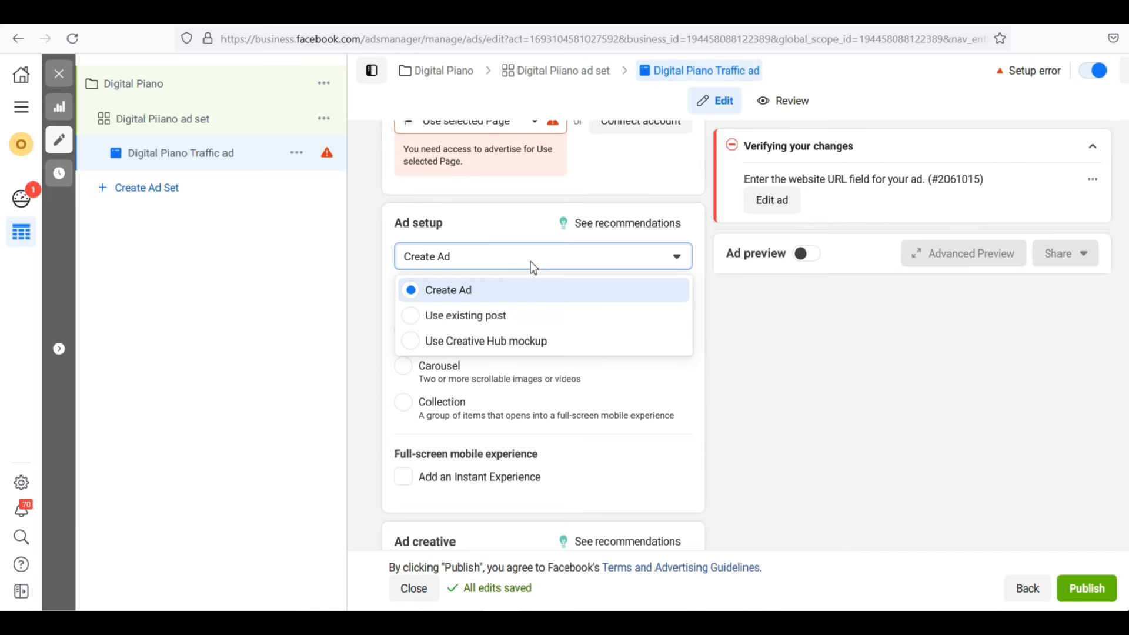
{"action": "left_click", "coordinate": [431, 293]}
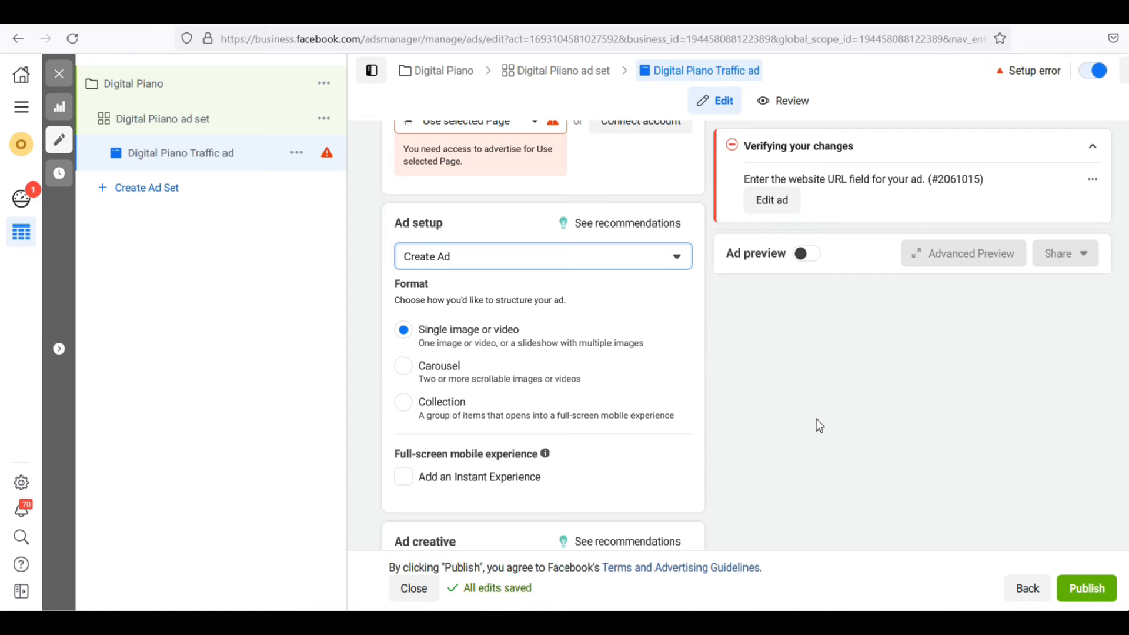
Step: Add the 1115 × 627 account image to the ad's media and check its crops for the placements
{"action": "scroll", "coordinate": [544, 335], "scroll_direction": "down", "scroll_amount": 5}
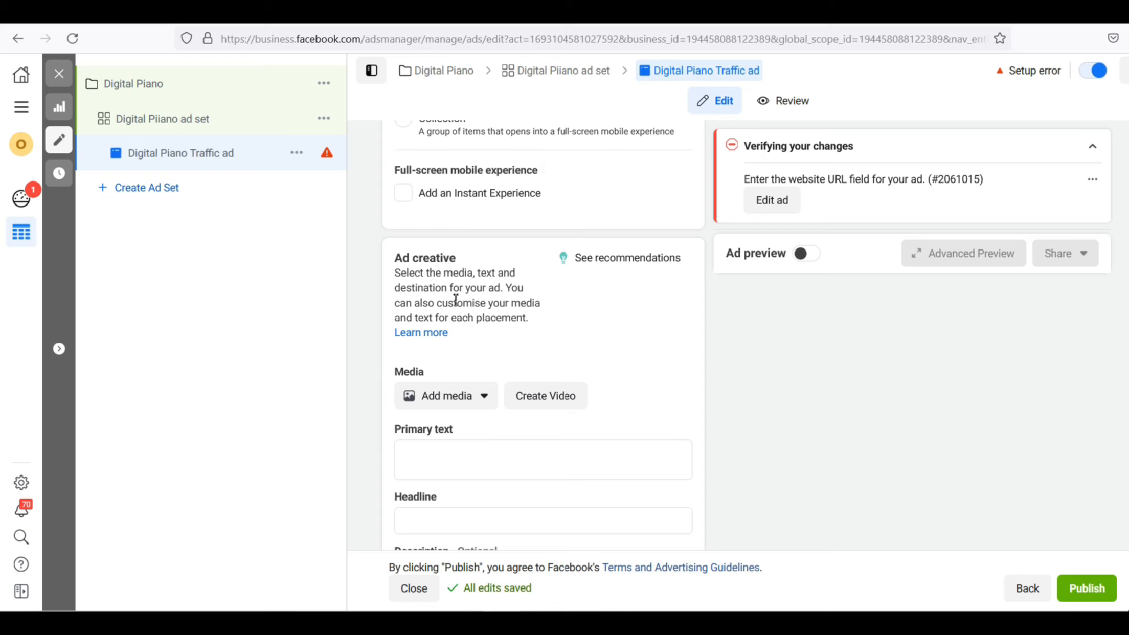
{"action": "left_click", "coordinate": [484, 402]}
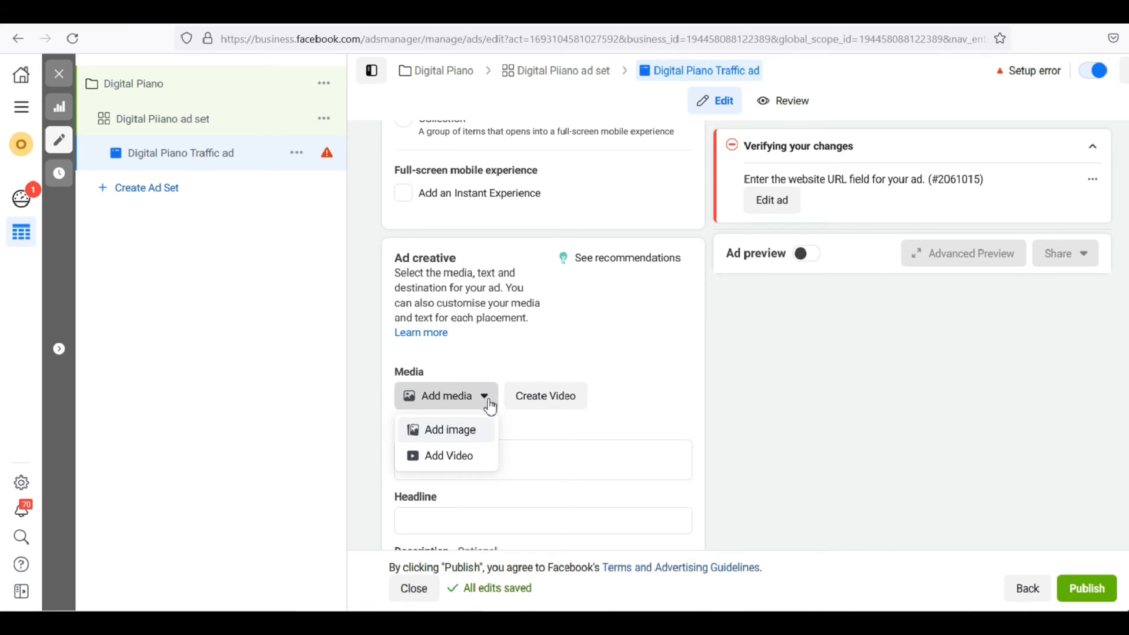
{"action": "left_click", "coordinate": [458, 430]}
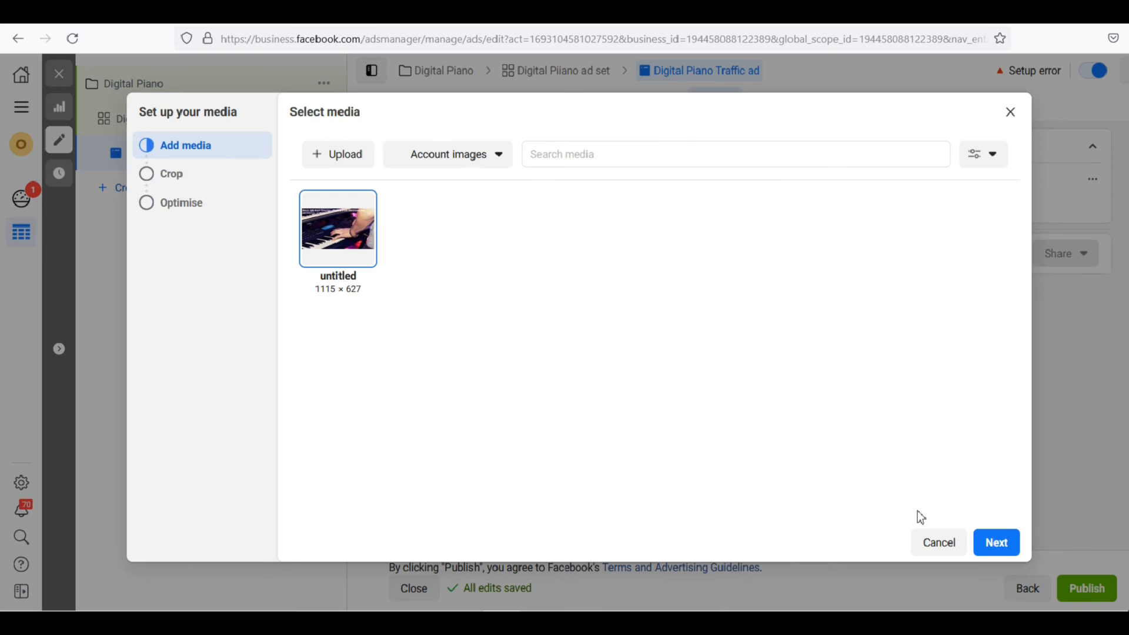
{"action": "left_click", "coordinate": [995, 544]}
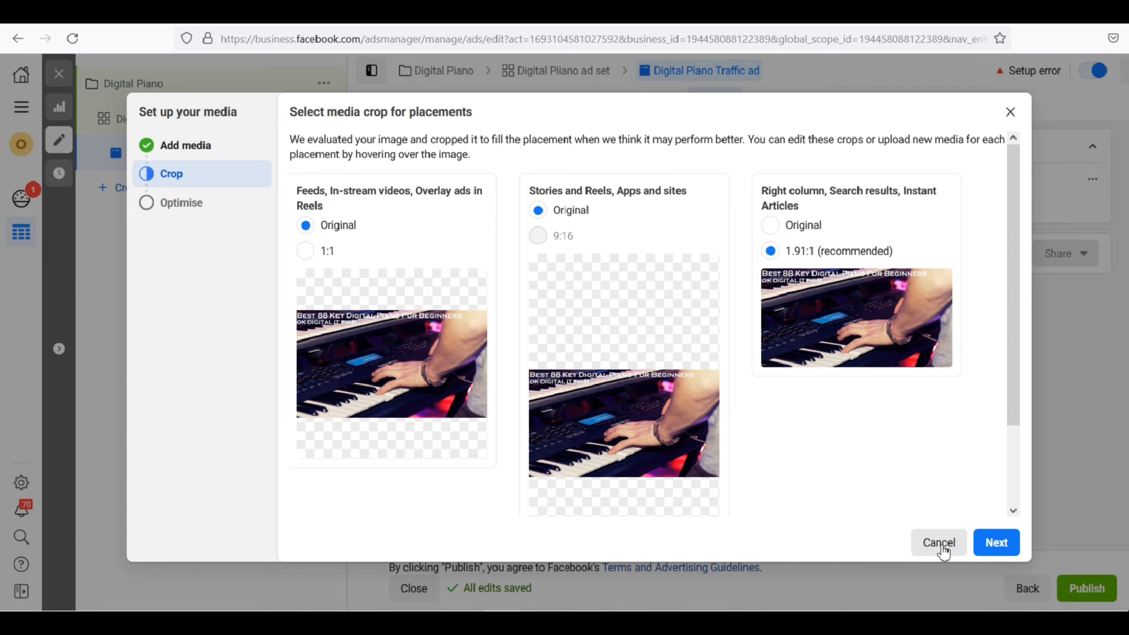
{"action": "mouse_move", "coordinate": [593, 283]}
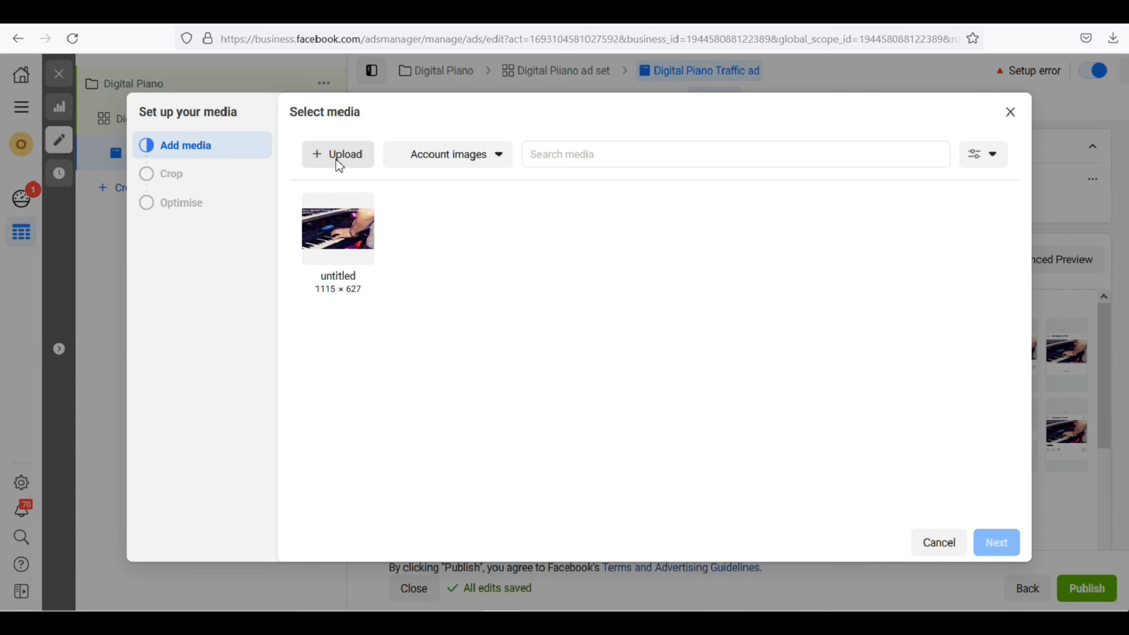
Step: Start a media upload, find Best-88-Key-Digital-Piano-For-Beginners.jpg in the Downloads folder and open it in Paint
{"action": "left_click", "coordinate": [340, 155]}
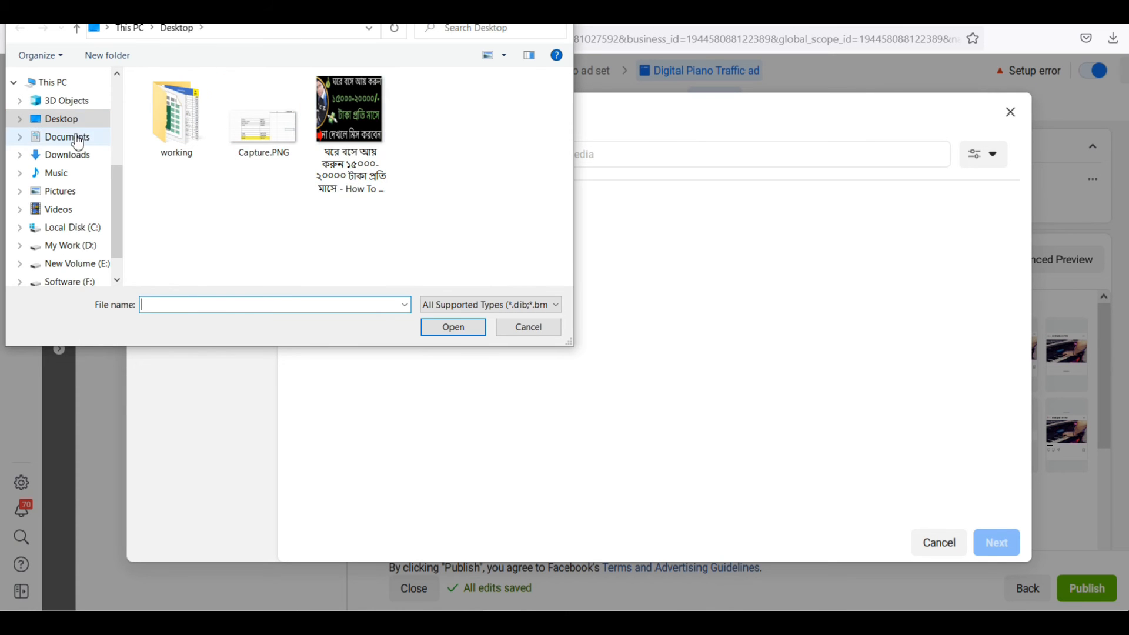
{"action": "left_click", "coordinate": [76, 137]}
{"action": "left_click", "coordinate": [70, 155]}
{"action": "left_click", "coordinate": [227, 214]}
{"action": "right_click", "coordinate": [230, 207]}
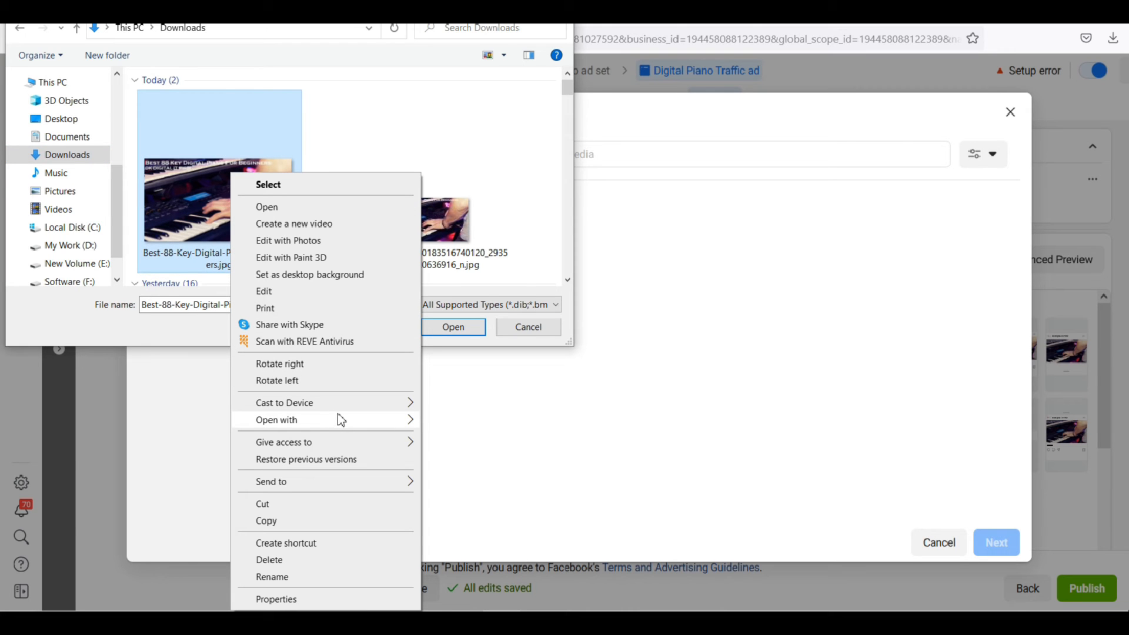
{"action": "mouse_move", "coordinate": [341, 422]}
{"action": "left_click", "coordinate": [481, 443]}
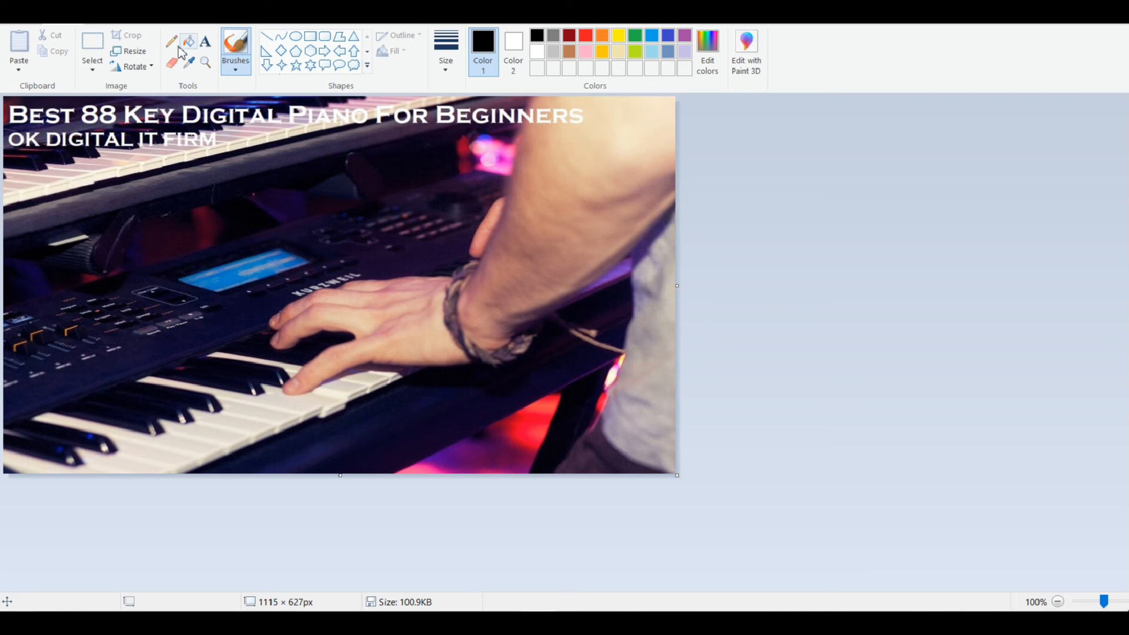
Step: Resize the piano image to 1200 × 1200 pixels without maintaining the aspect ratio
{"action": "left_click", "coordinate": [128, 52]}
{"action": "left_click", "coordinate": [152, 115]}
{"action": "left_click", "coordinate": [103, 206]}
{"action": "left_click_drag", "start_coordinate": [182, 144], "coordinate": [151, 140]}
{"action": "type", "text": "1200"}
{"action": "left_click_drag", "start_coordinate": [184, 176], "coordinate": [151, 175]}
{"action": "type", "text": "1"}
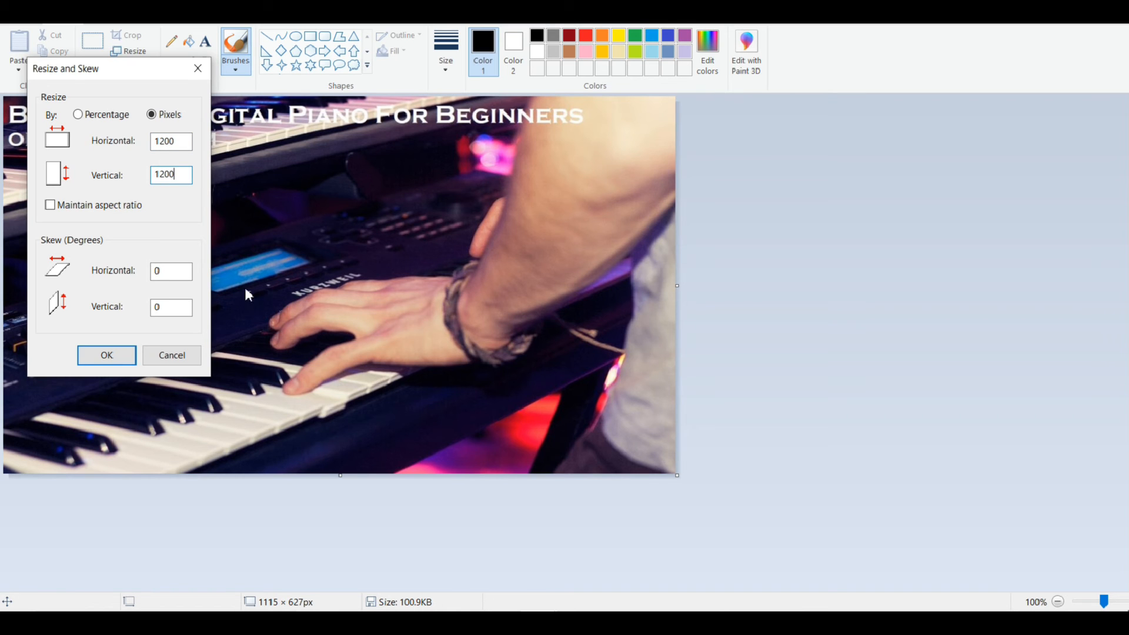
{"action": "left_click", "coordinate": [130, 356]}
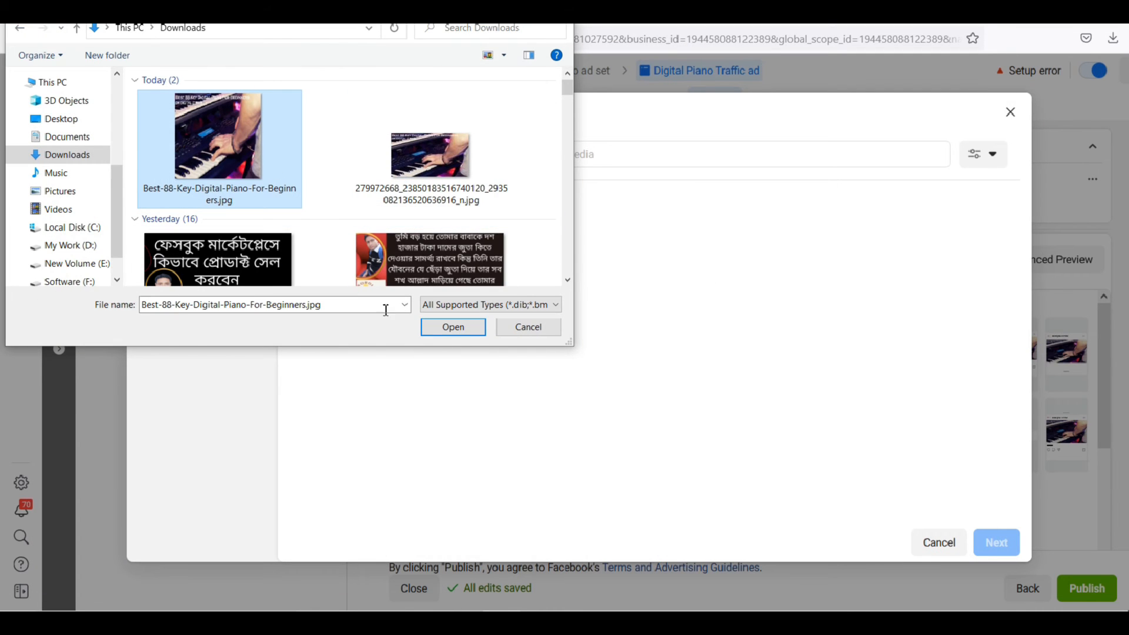
Step: Upload the resized piano image and apply it to the ad, keeping the original crops and Allow enhancements
{"action": "left_click", "coordinate": [522, 325]}
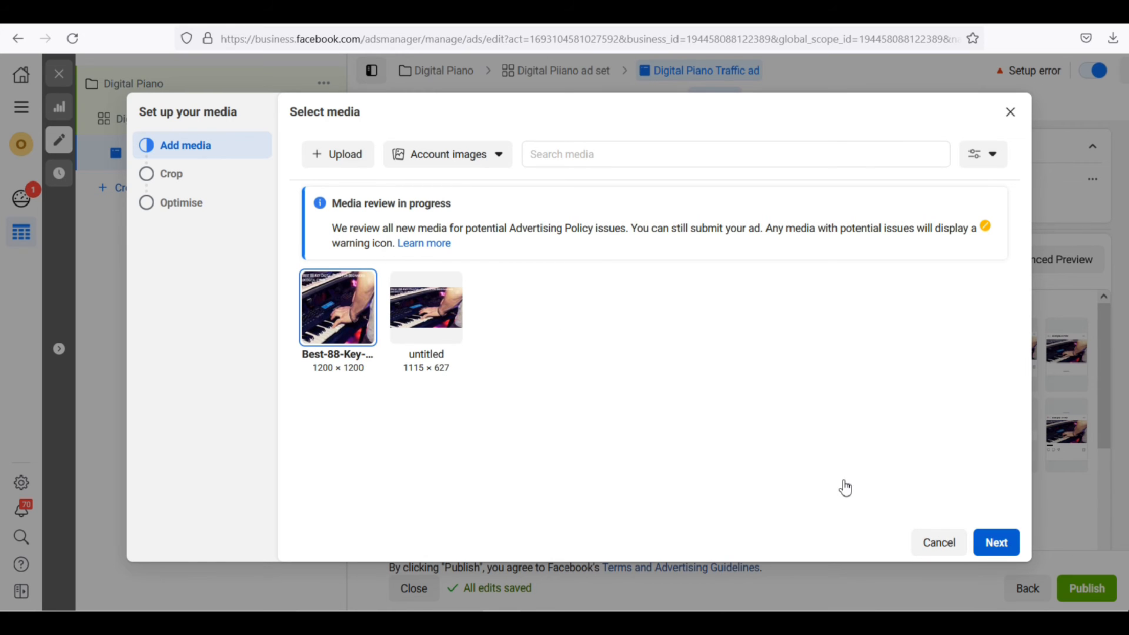
{"action": "mouse_move", "coordinate": [651, 357]}
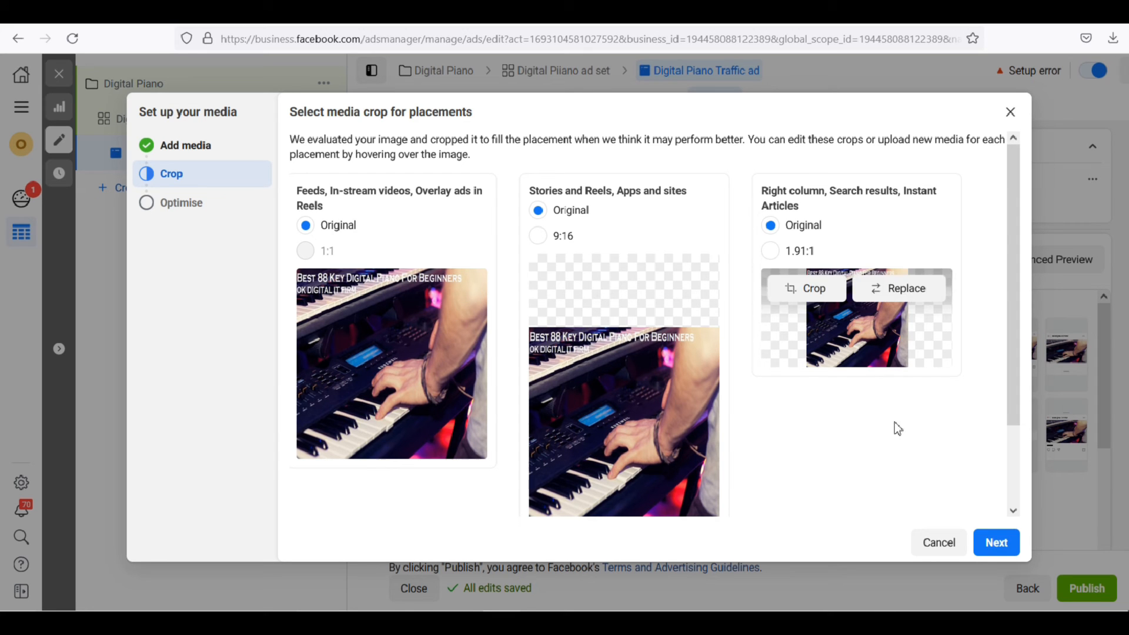
{"action": "left_click", "coordinate": [997, 544]}
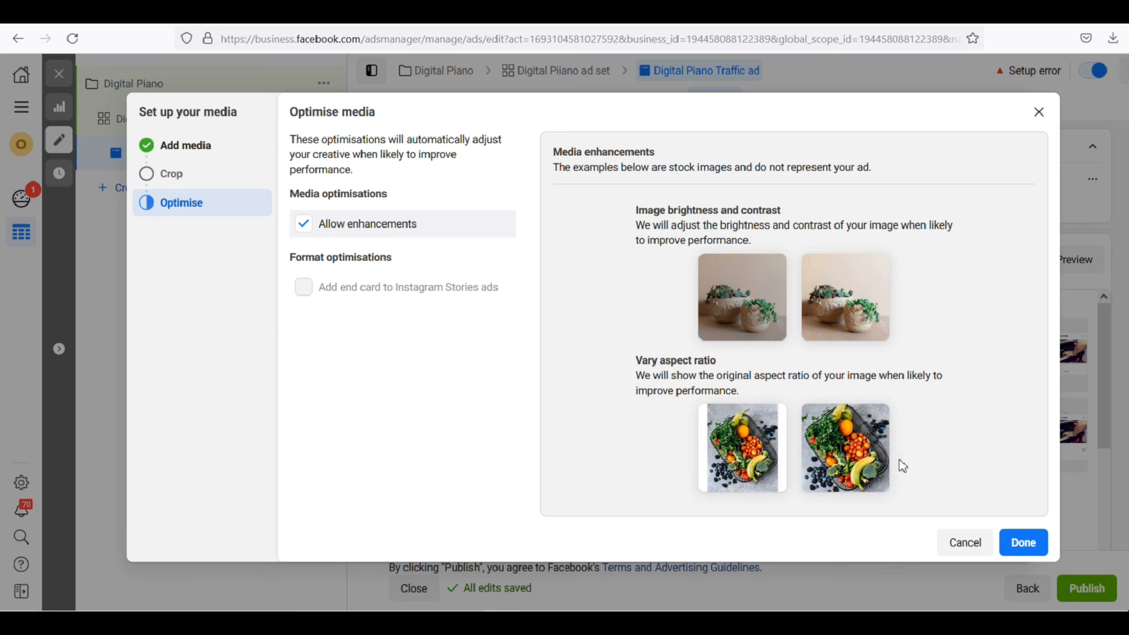
{"action": "left_click", "coordinate": [1020, 542]}
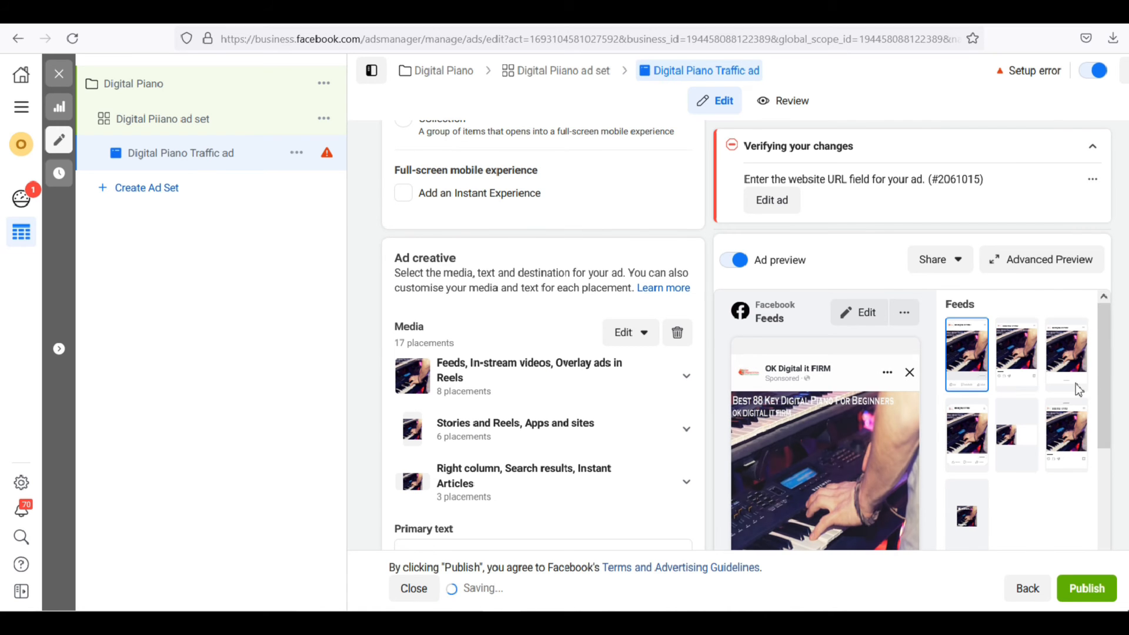
Step: Enter "Top 17 Best Amazon Digital Piano For Beginners In 2022" as primary text and "For Best Digital Piano For Buying Click & Enjoy" as headline
{"action": "scroll", "coordinate": [906, 370], "scroll_direction": "down", "scroll_amount": 4}
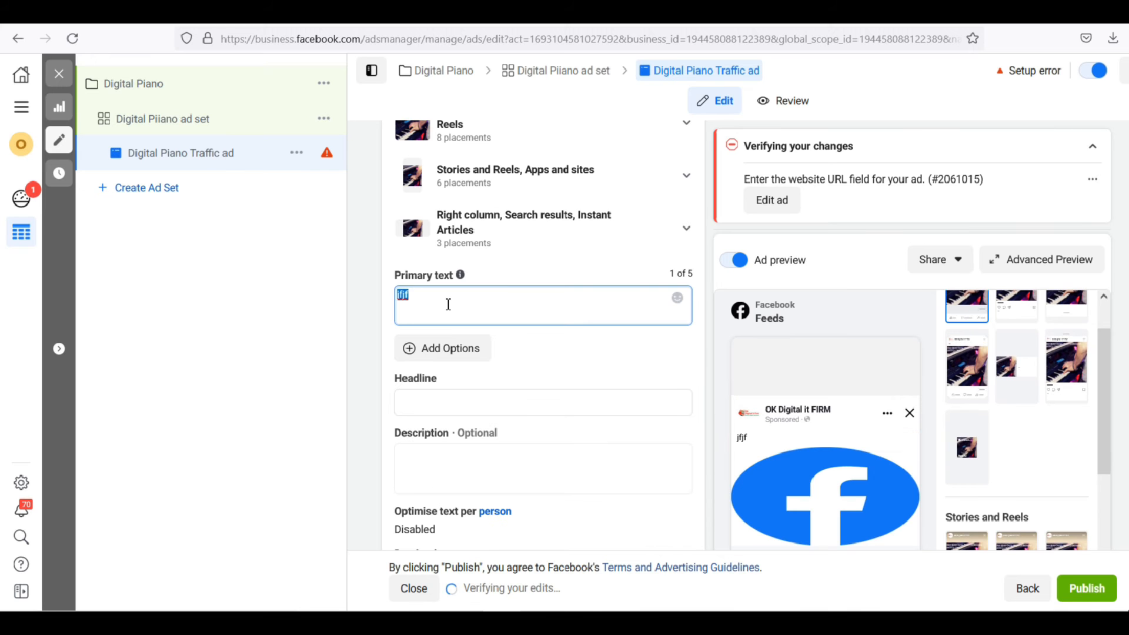
{"action": "type", "text": "Top 17 Best Amazon Digital Piano For Beginners In 2022"}
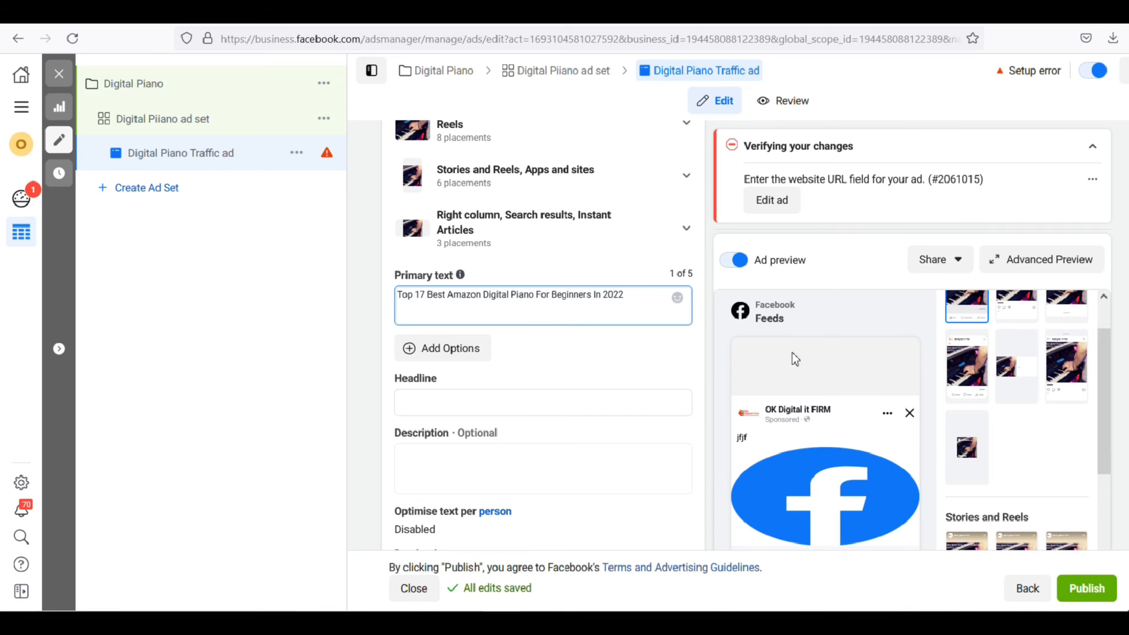
{"action": "left_click", "coordinate": [596, 372]}
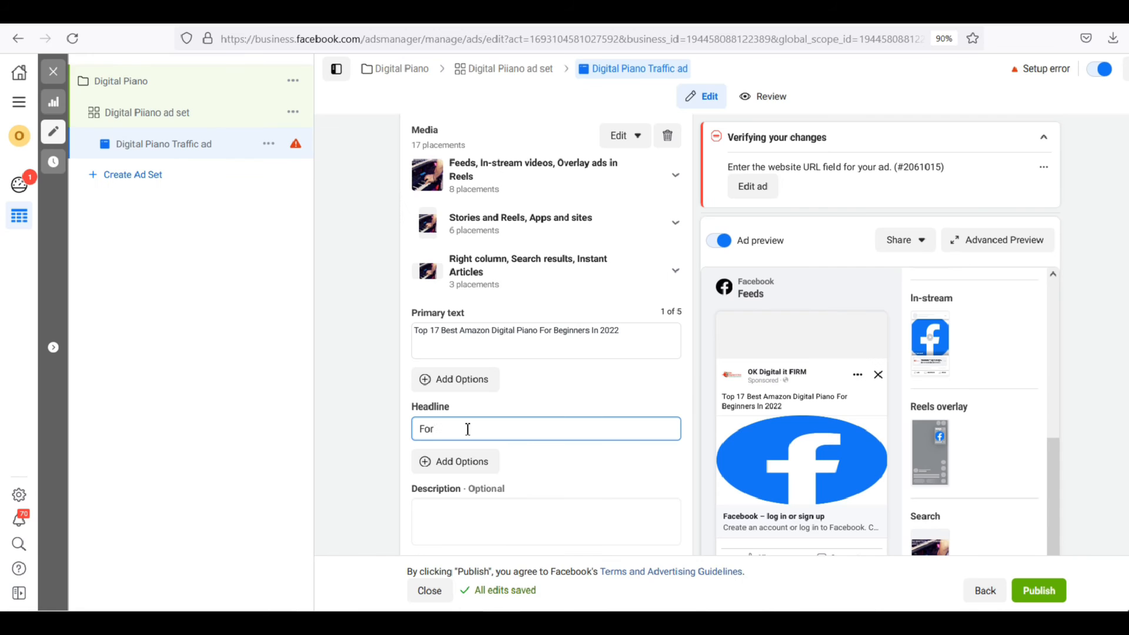
{"action": "type", "text": "Best Digital Piano"}
{"action": "type", "text": "For Buying Click & Enjoy"}
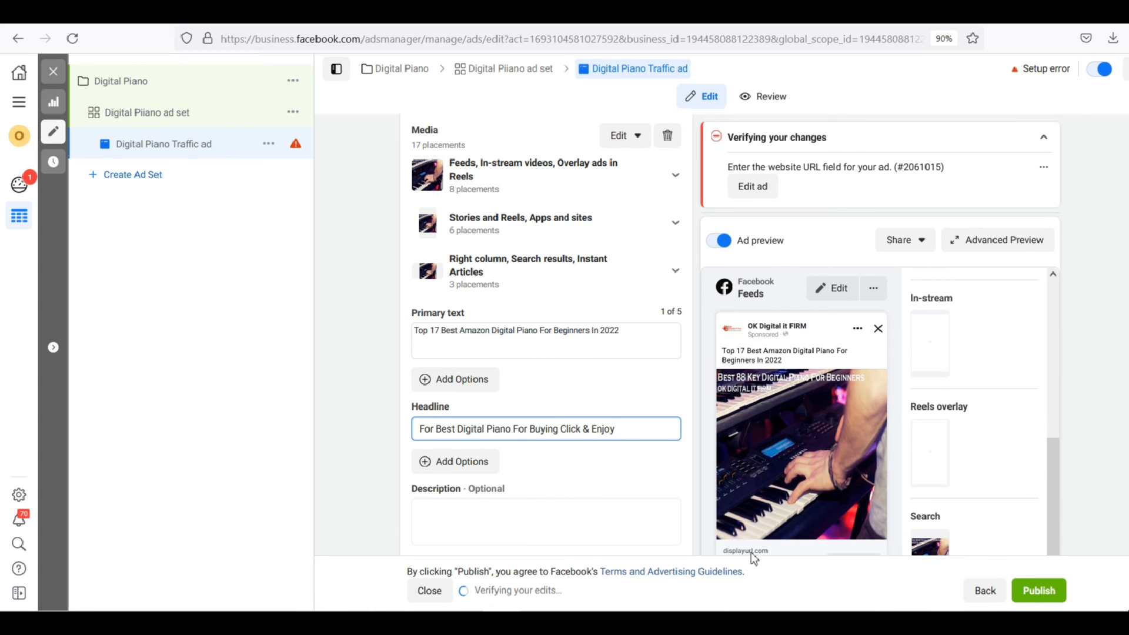
Step: Enter an ad description beginning "When you start your music life or check the best digital piano reviews"
{"action": "scroll", "coordinate": [1052, 477], "scroll_direction": "down", "scroll_amount": 3}
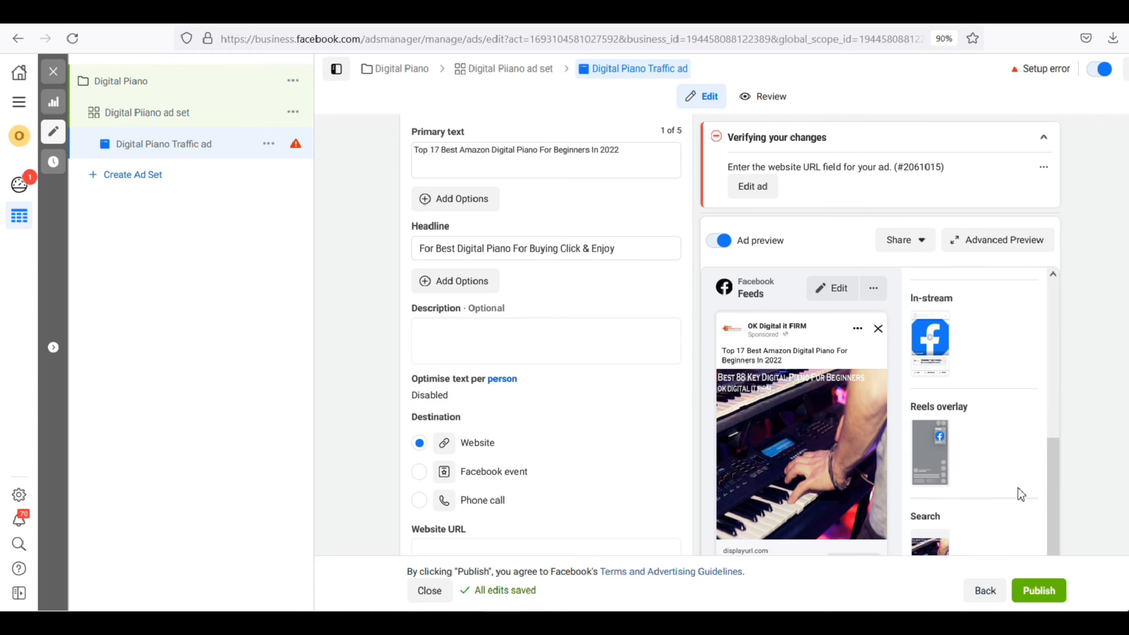
{"action": "left_click", "coordinate": [498, 340]}
{"action": "type", "text": "When you start your music life or check the best digital piano reviews whether you are an experienced online pianist yourself and need a good quality Yamaha digital piano or keyboard."}
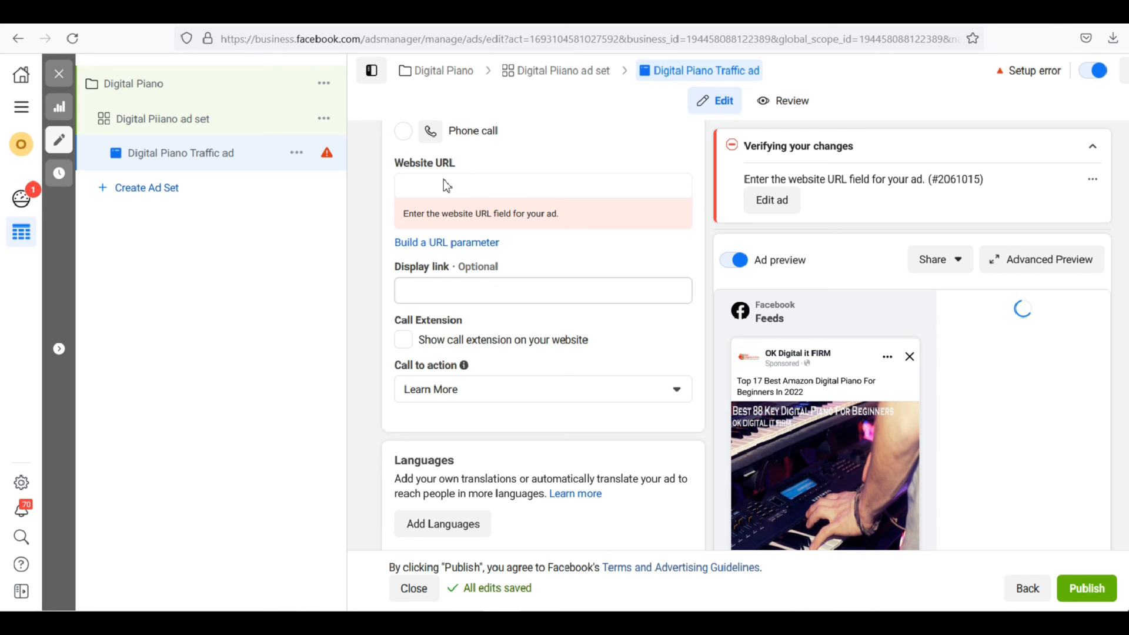
{"action": "scroll", "coordinate": [1124, 423], "scroll_direction": "up", "scroll_amount": 1}
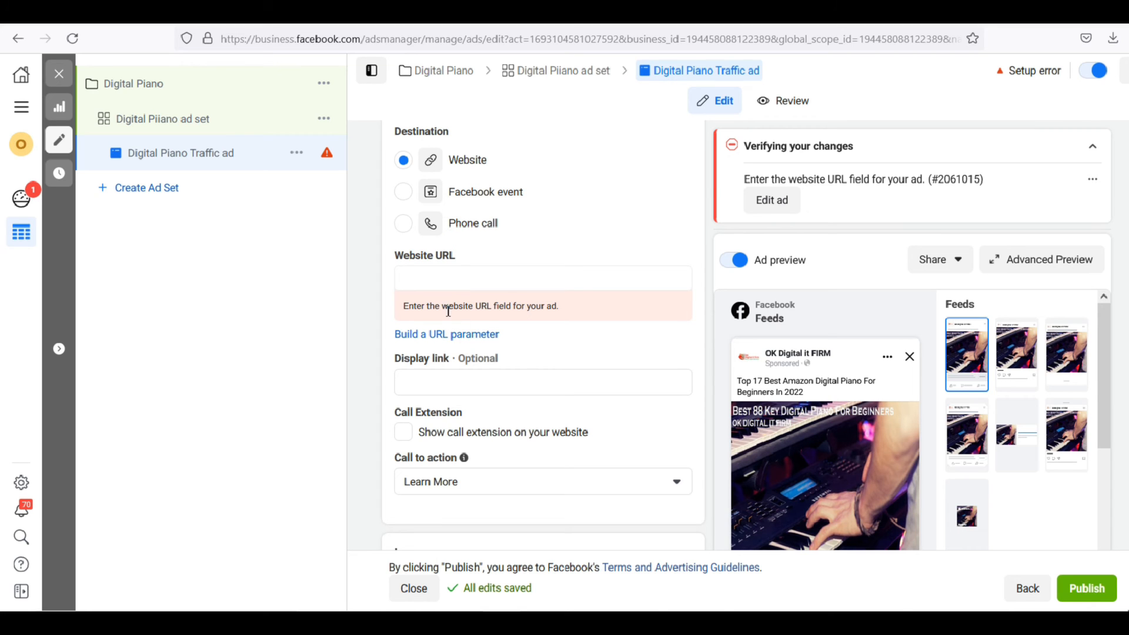
{"action": "left_click", "coordinate": [450, 275]}
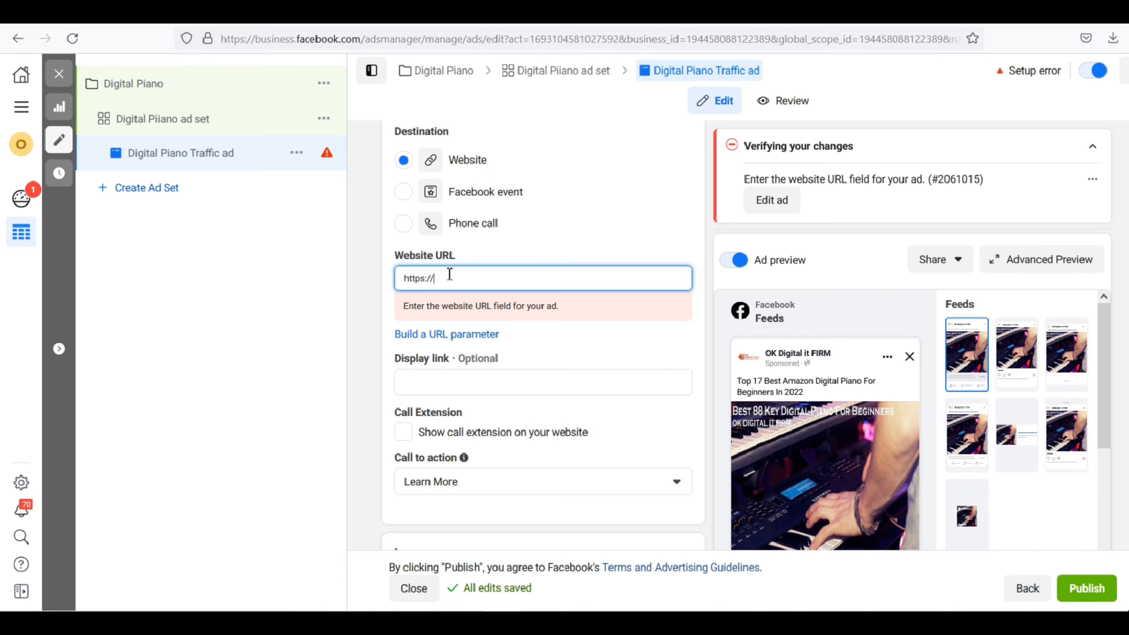
{"action": "type", "text": "https://www.okdigi"}
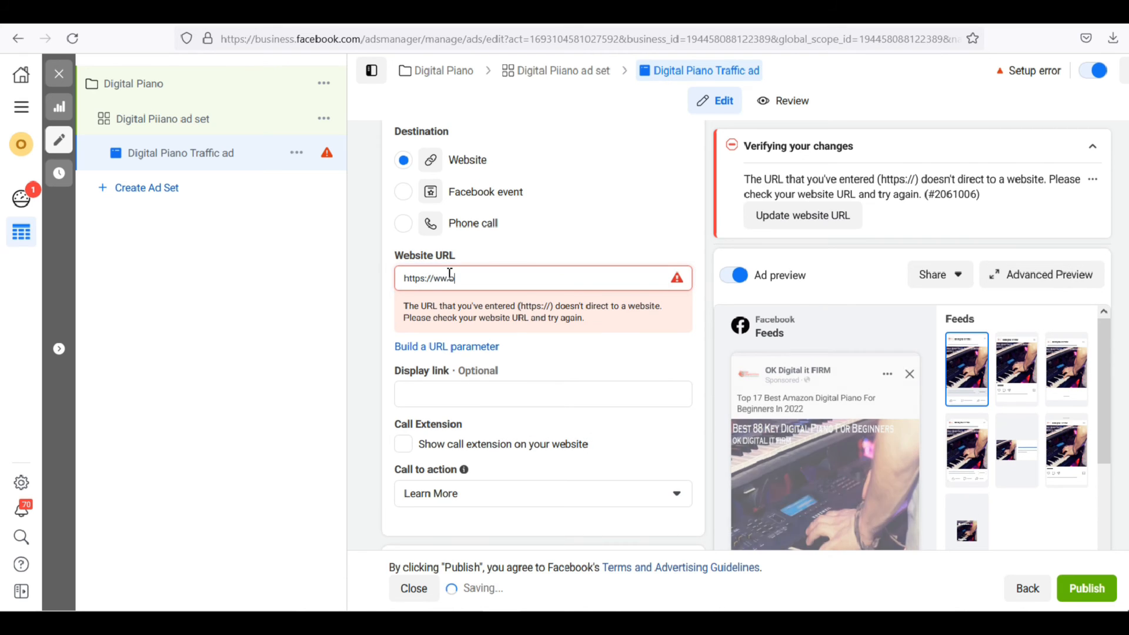
{"action": "type", "text": "talitfirm.com"}
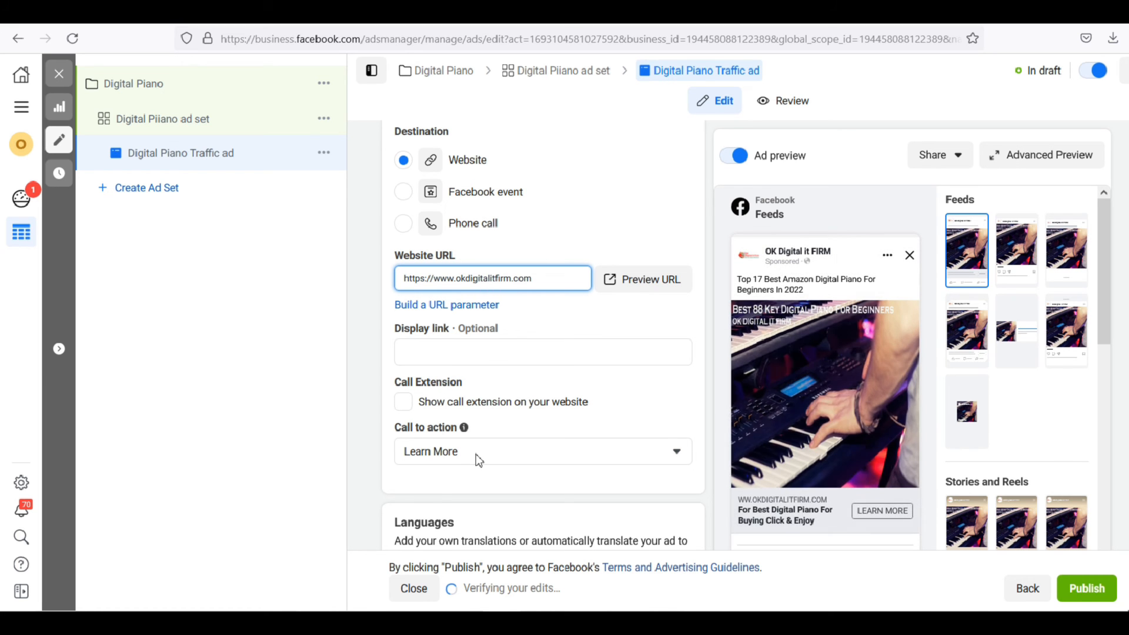
Step: Change the ad's call to action to Get Offer and publish the Digital Piano campaign
{"action": "left_click", "coordinate": [498, 460]}
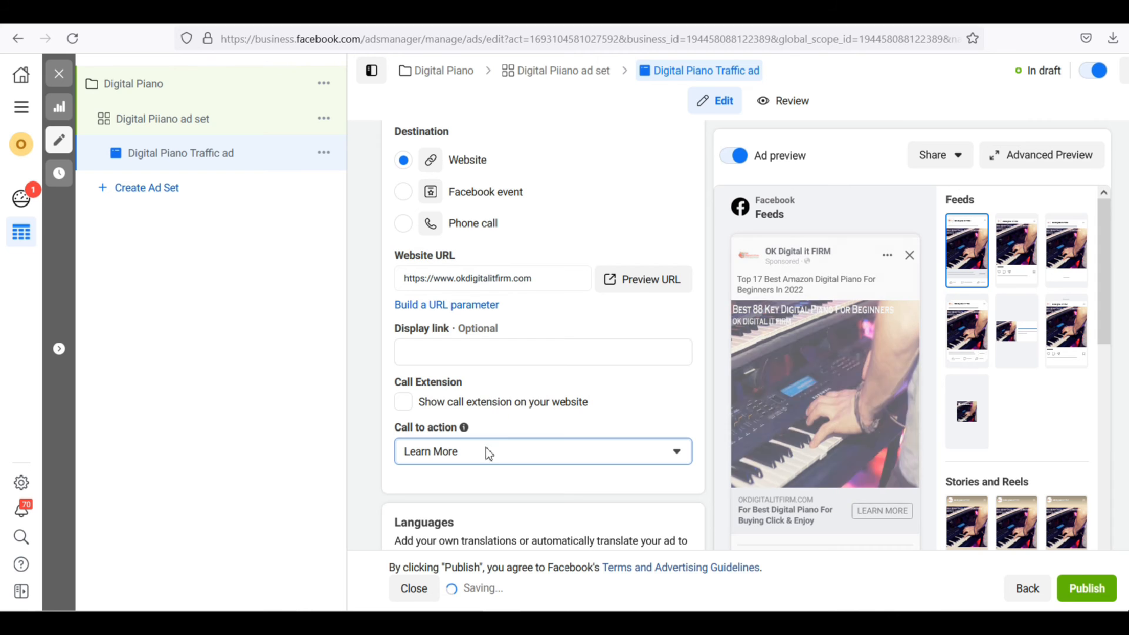
{"action": "left_click", "coordinate": [486, 453]}
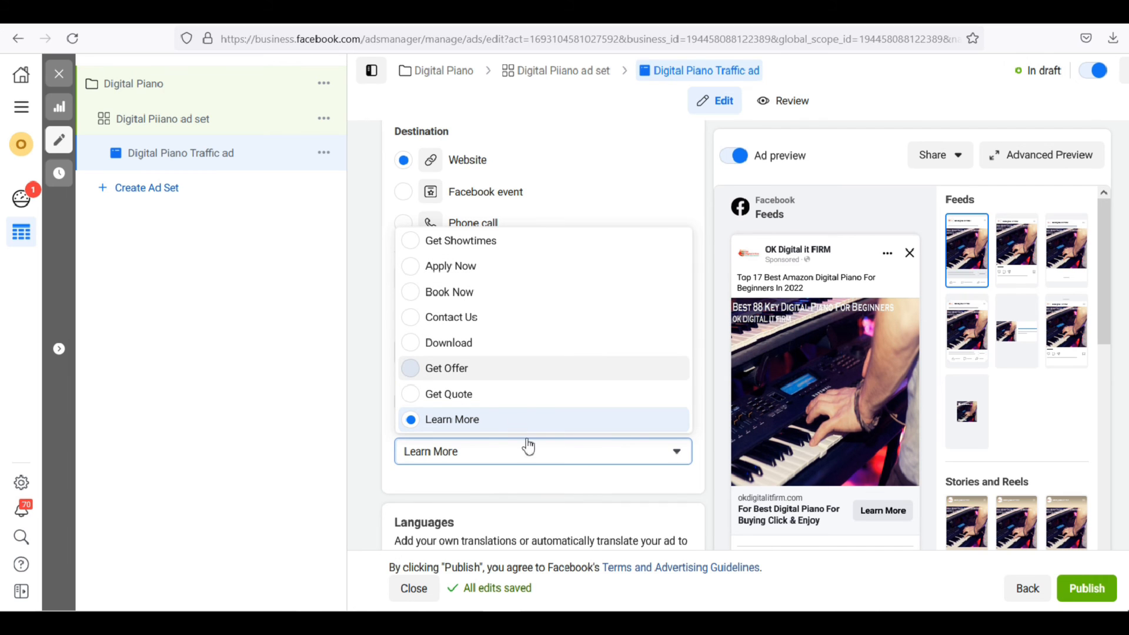
{"action": "left_click", "coordinate": [447, 368]}
{"action": "scroll", "coordinate": [424, 406], "scroll_direction": "down", "scroll_amount": 3}
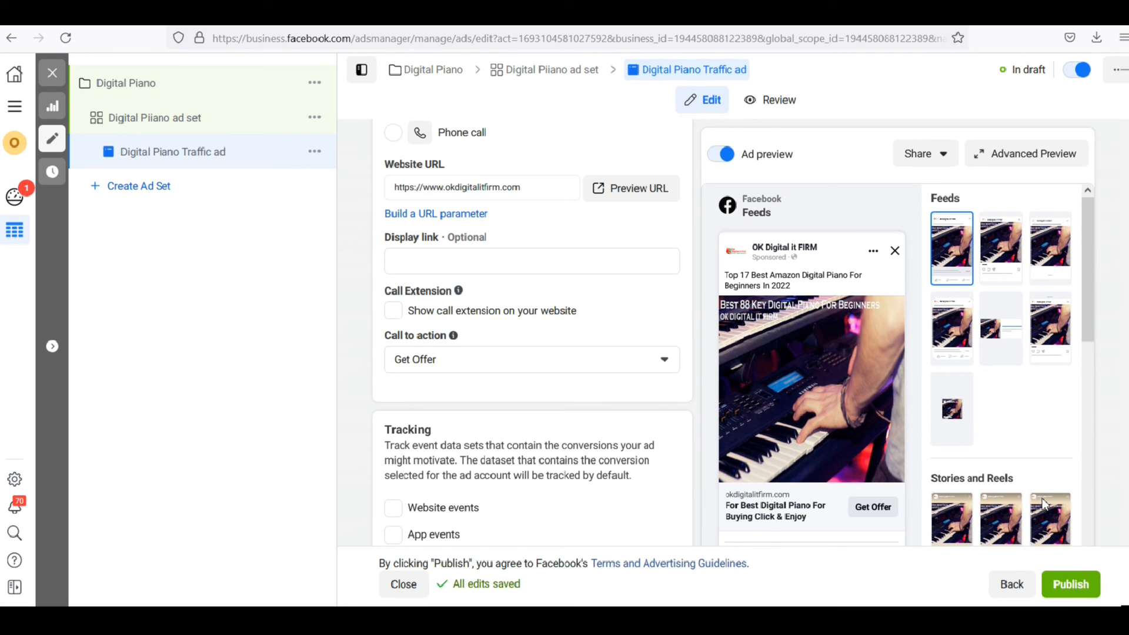
{"action": "left_click", "coordinate": [1081, 575]}
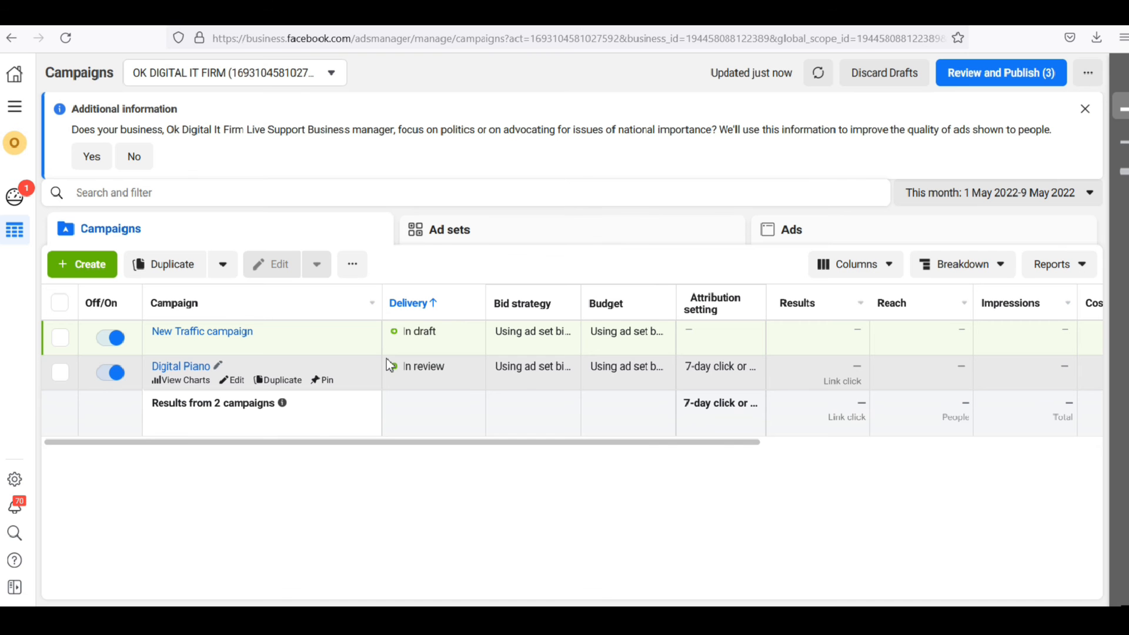
Step: Remove the draft "New Traffic campaign" from the campaigns list and check the Digital Piano campaign's delivery, results, spend and end date
{"action": "left_click", "coordinate": [60, 337]}
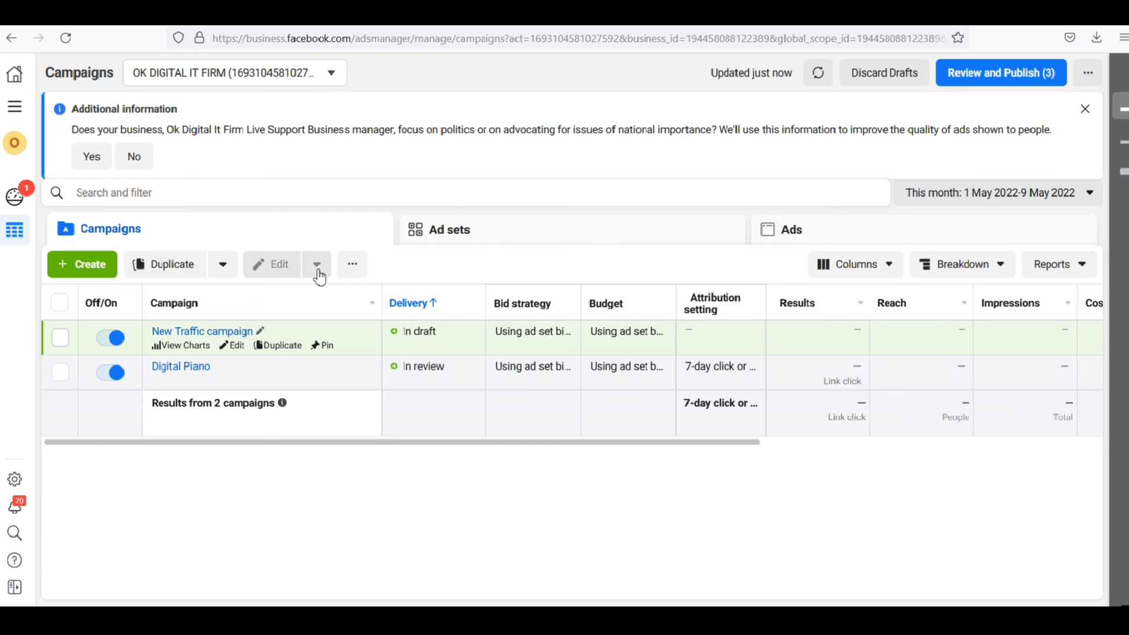
{"action": "left_click", "coordinate": [317, 266]}
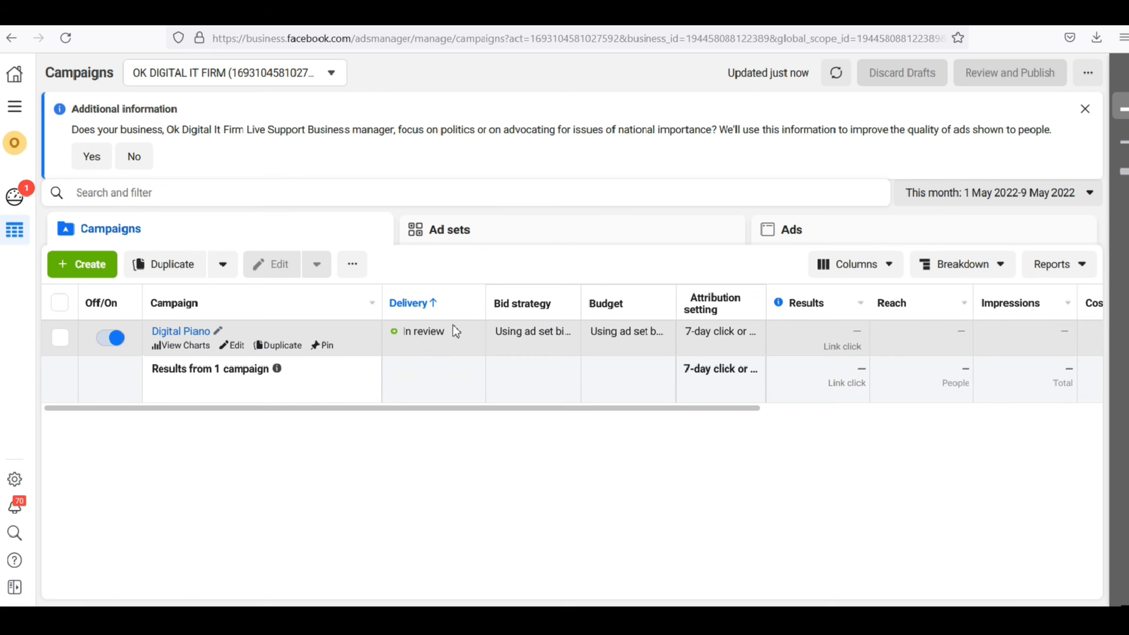
{"action": "left_click_drag", "start_coordinate": [600, 409], "coordinate": [911, 422]}
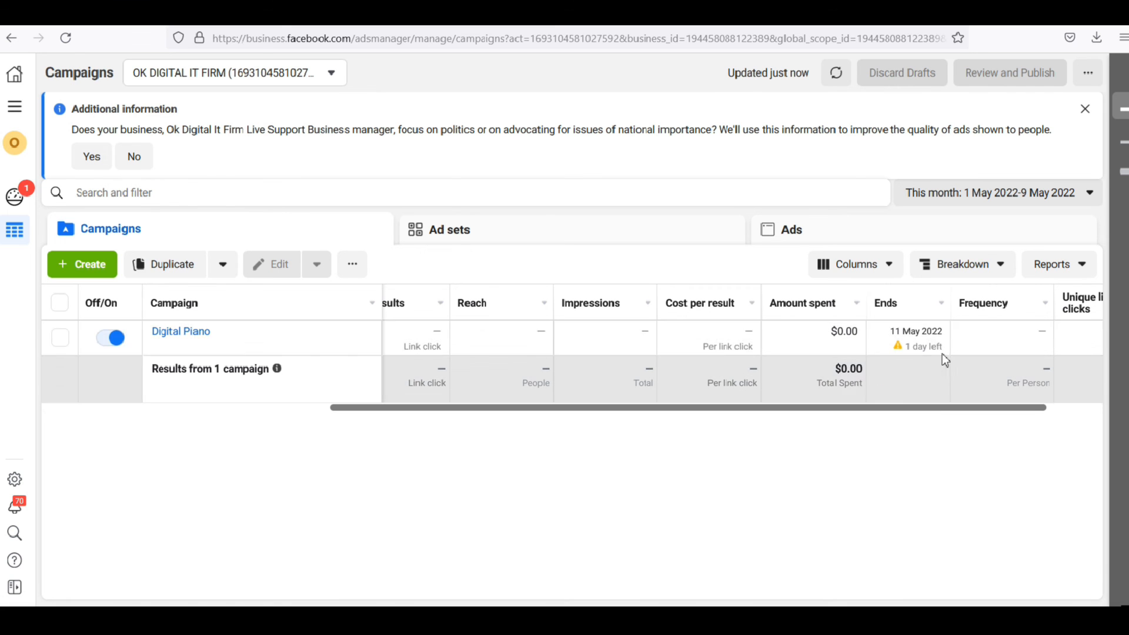
{"action": "left_click_drag", "start_coordinate": [908, 408], "coordinate": [605, 422]}
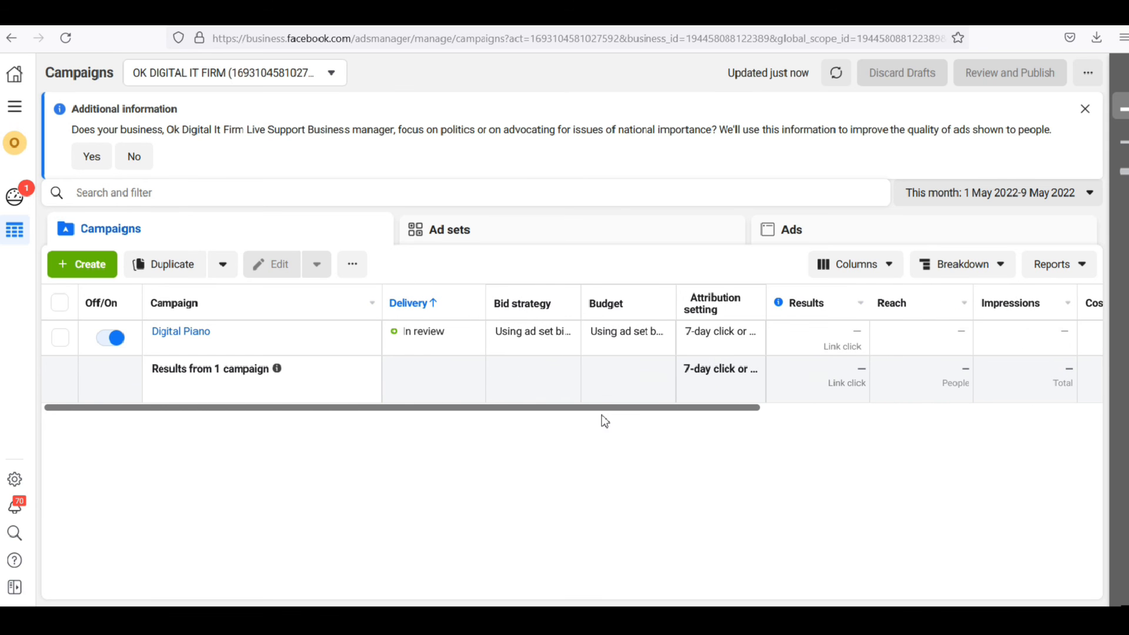